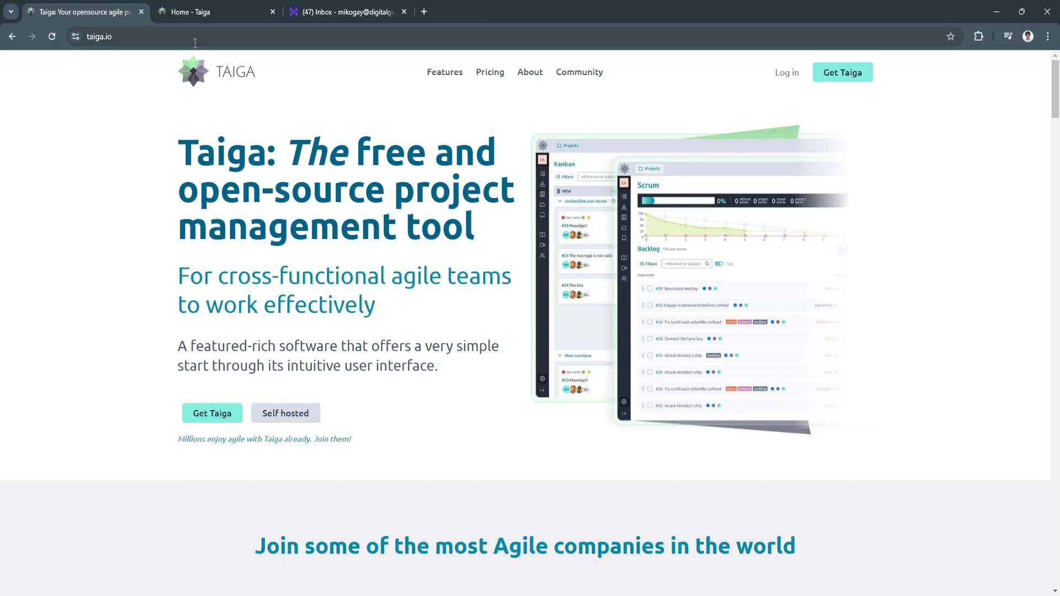
# - Create a public Kanban project named KANBAN PROJECT with the description KANBAN PROJECT FOR TUTORIAL
pyautogui.click(171, 12)
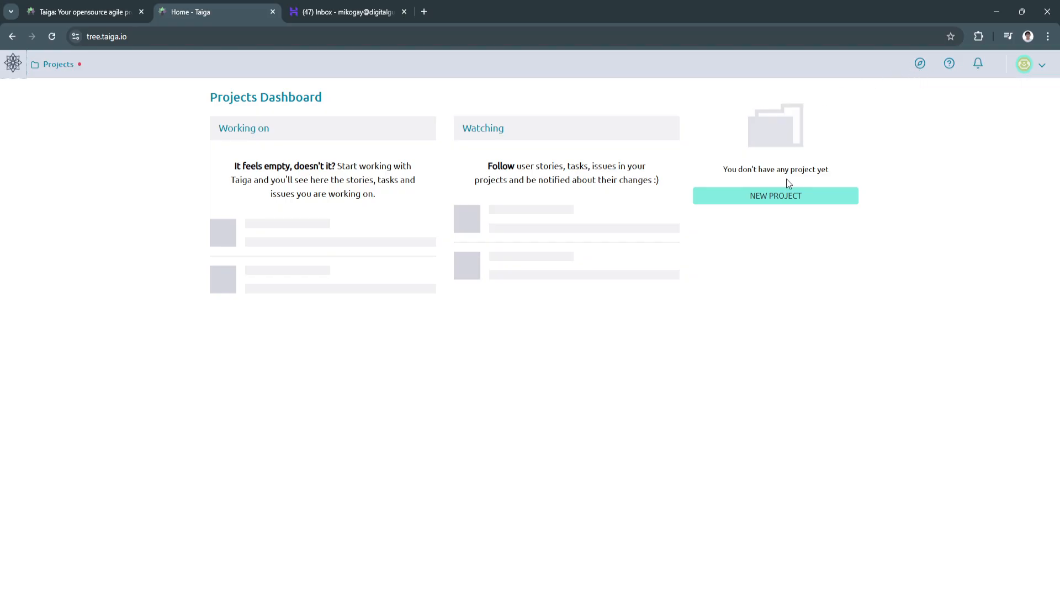
pyautogui.click(777, 197)
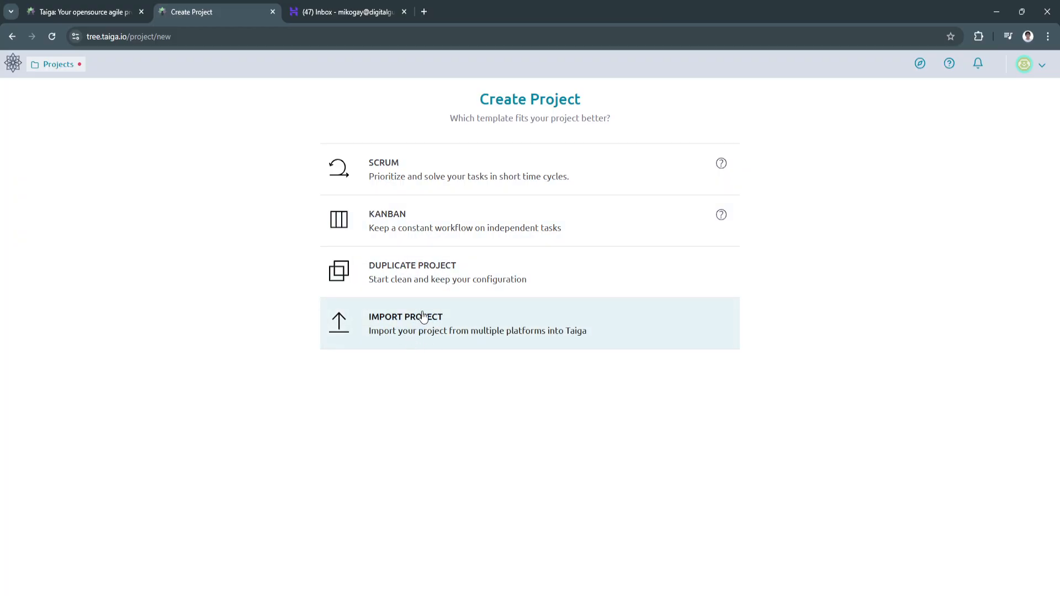
pyautogui.click(401, 219)
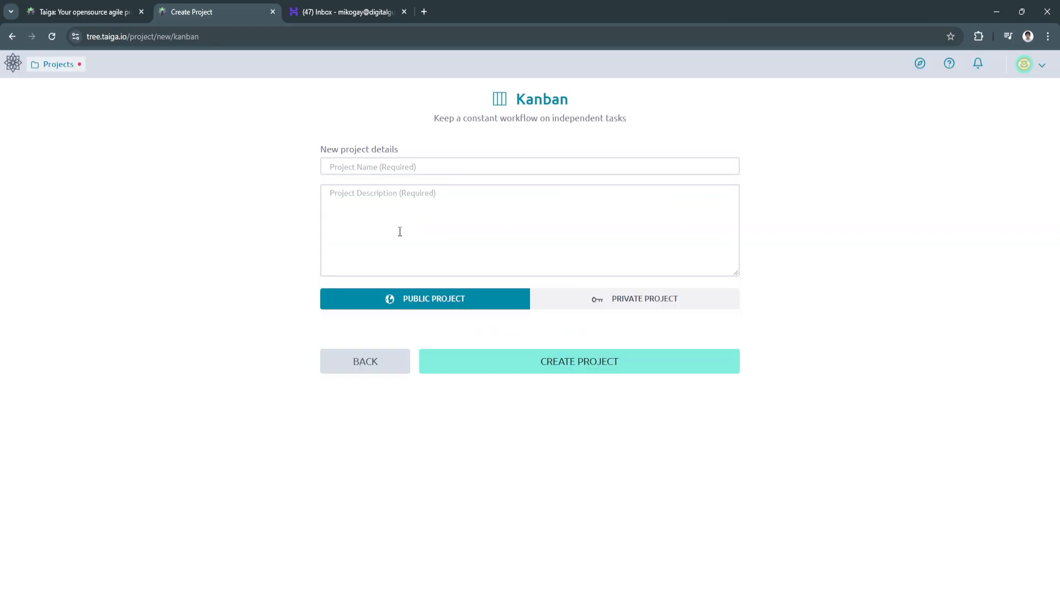
pyautogui.click(376, 170)
pyautogui.write('KANBAN PROJECT')
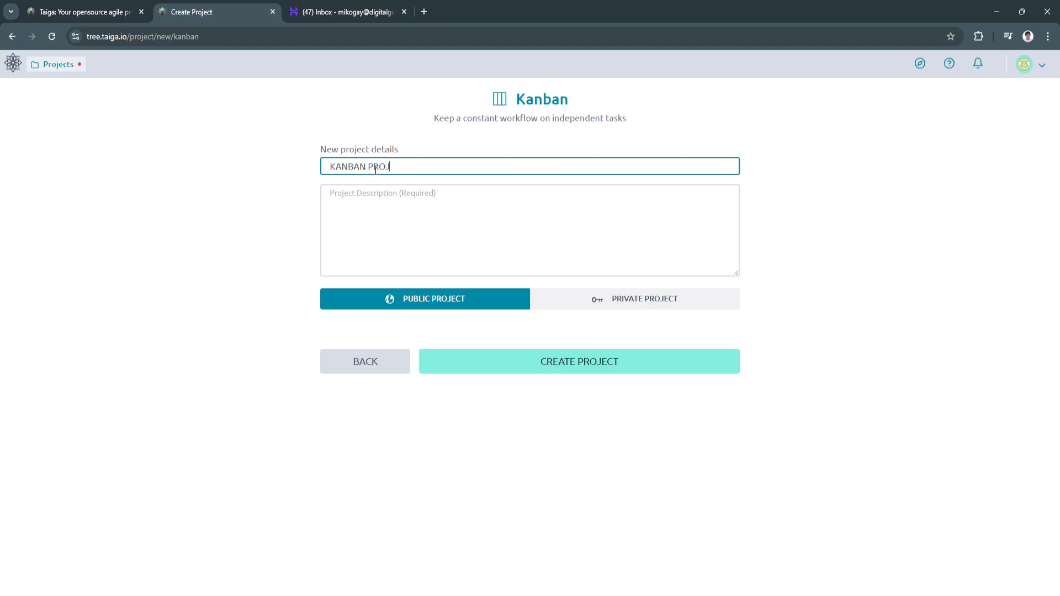
pyautogui.click(352, 201)
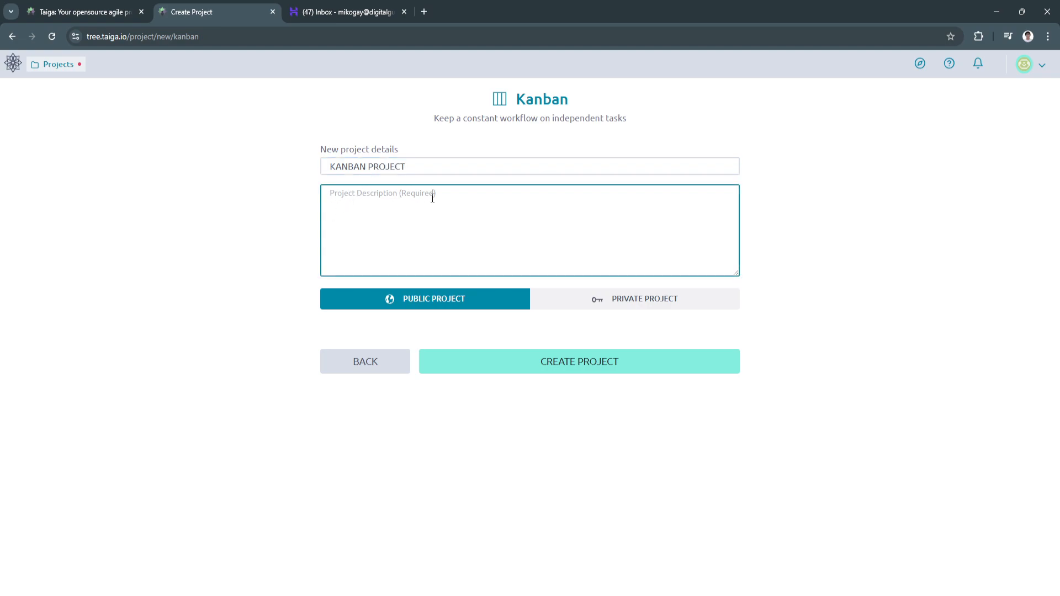
pyautogui.write('KANBAN')
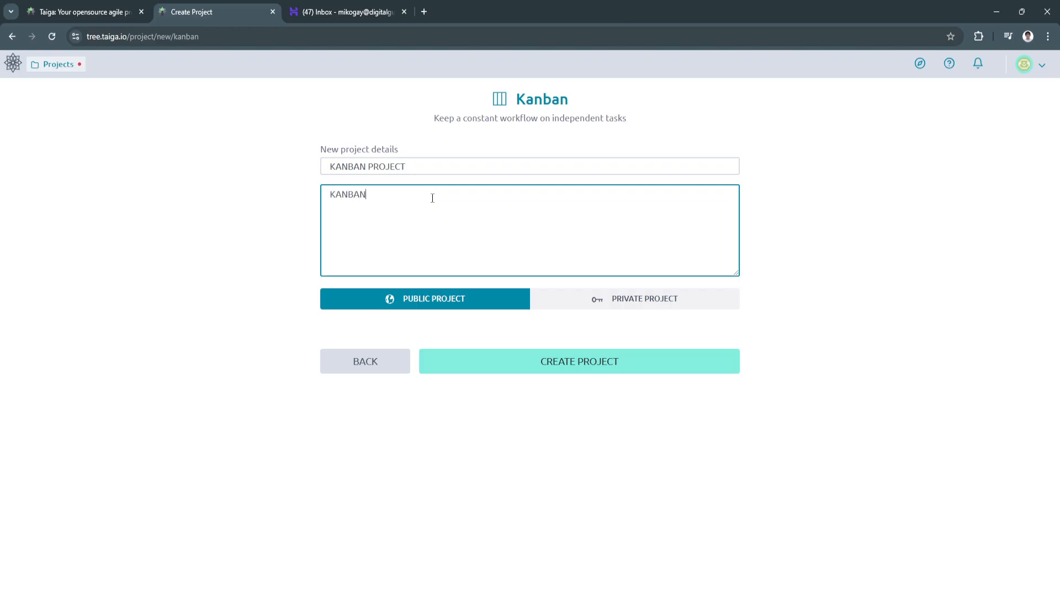
pyautogui.write(' PROJECT FOR TUTORIAL')
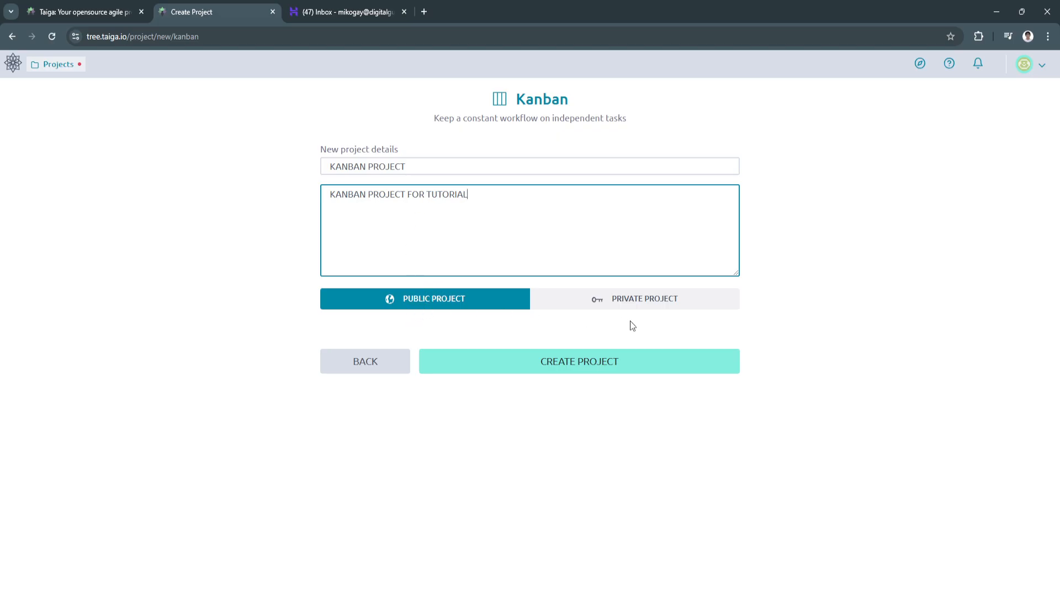
pyautogui.click(453, 301)
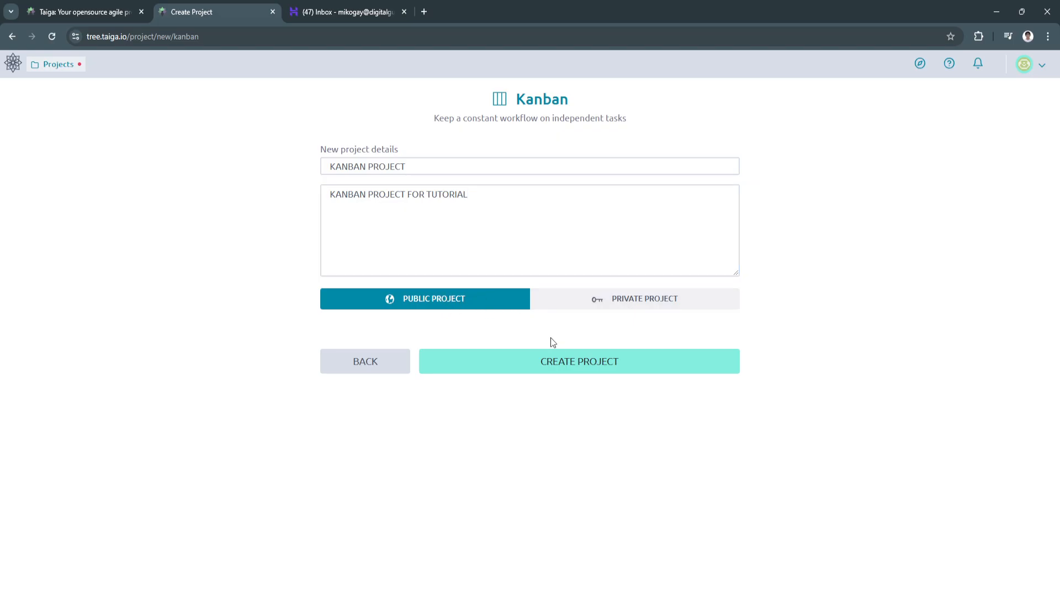
pyautogui.click(559, 366)
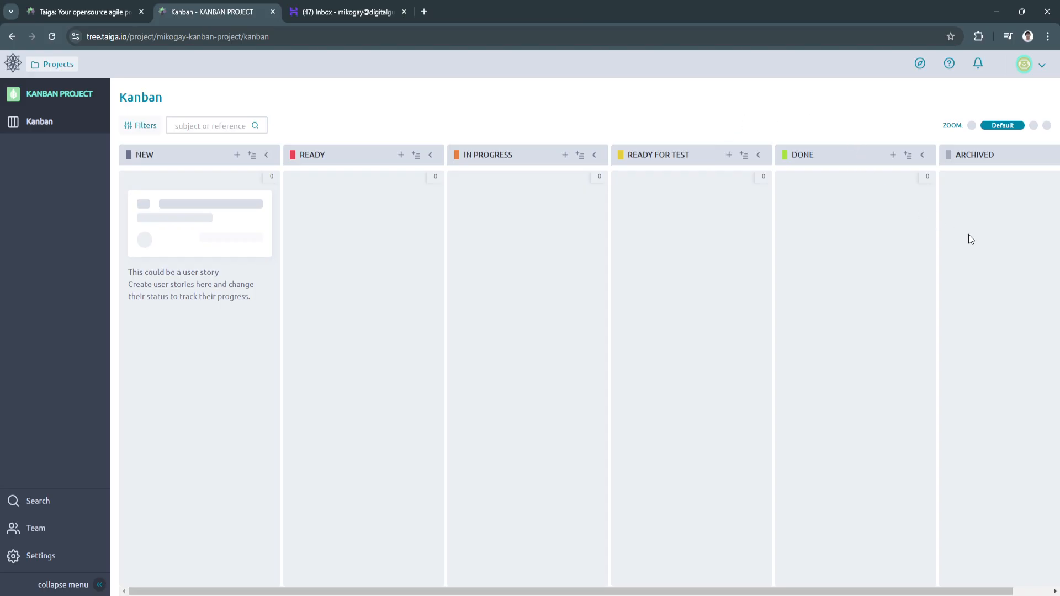
# - Create a user story in the NEW column with subject TASK 1, description TASK FOR MEMBER 1 and status New
pyautogui.moveTo(688, 591); pyautogui.dragTo(727, 583)
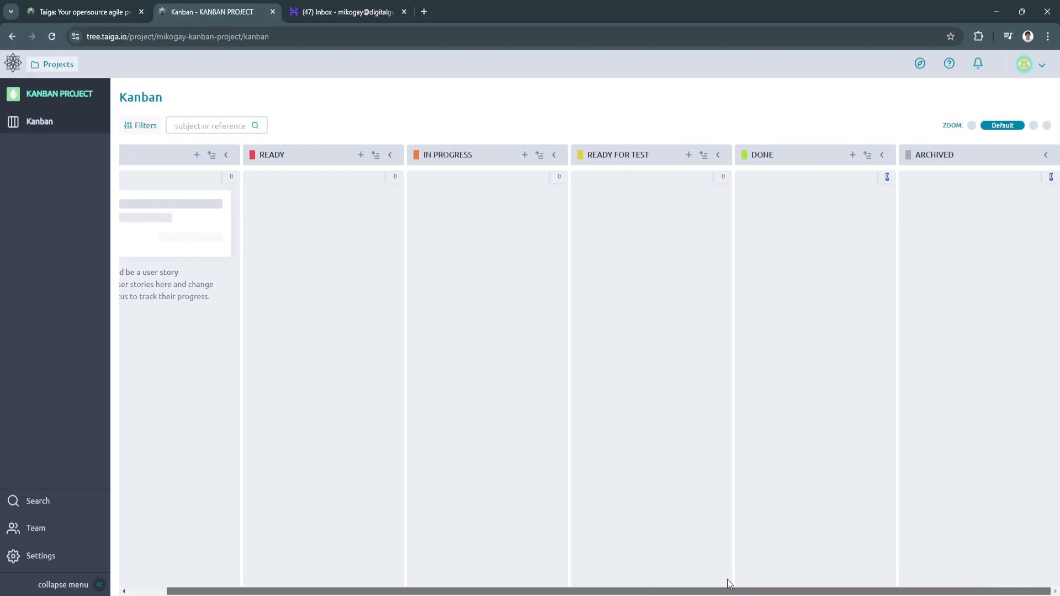
pyautogui.moveTo(604, 591); pyautogui.dragTo(561, 587)
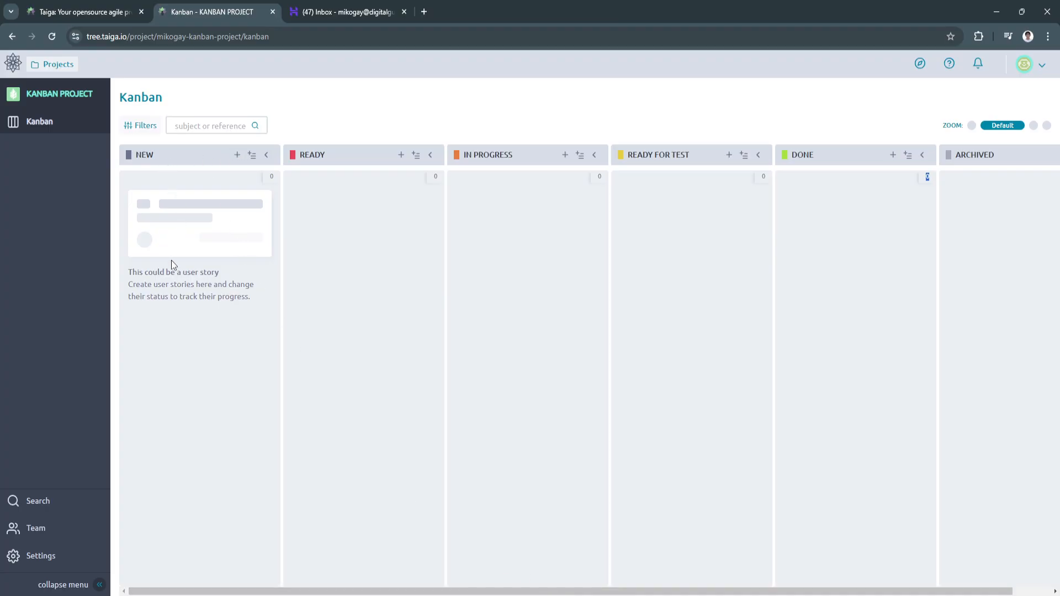
pyautogui.click(238, 157)
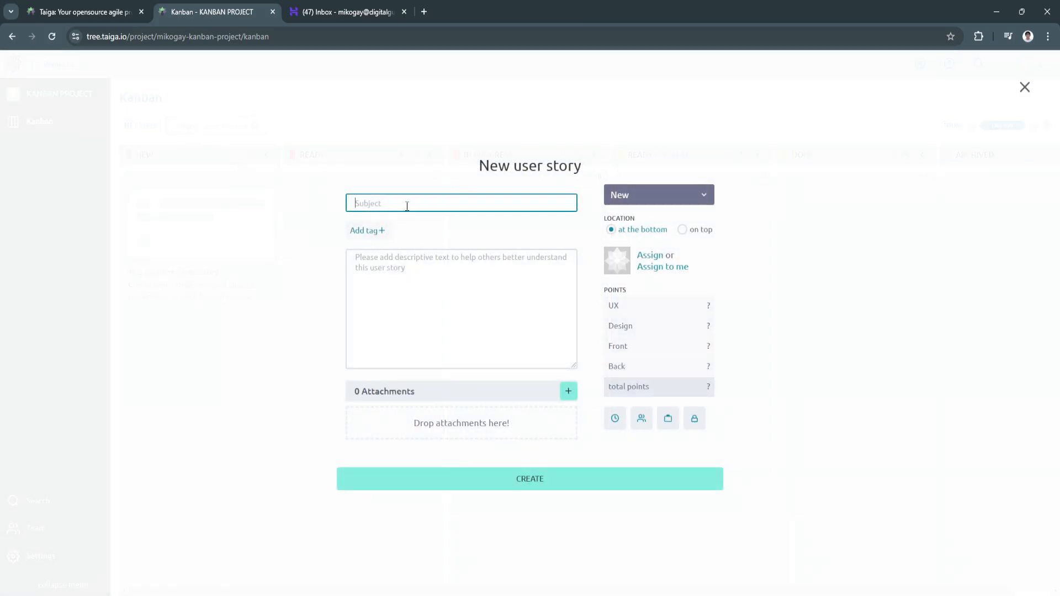
pyautogui.write('TASK 1')
pyautogui.click(368, 231)
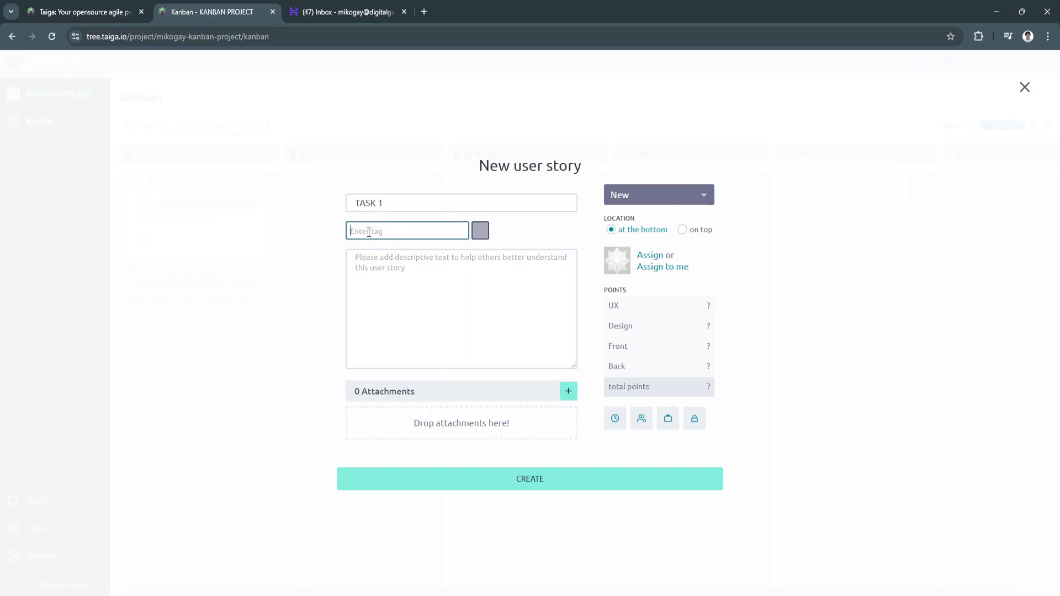
pyautogui.click(464, 269)
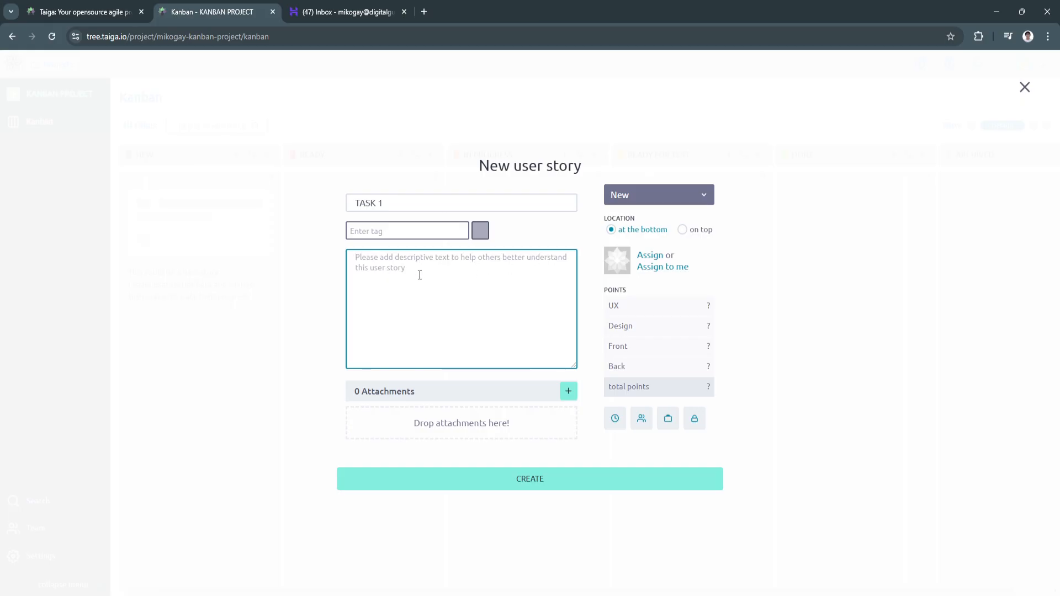
pyautogui.write('TASK FOR MEMBER 1')
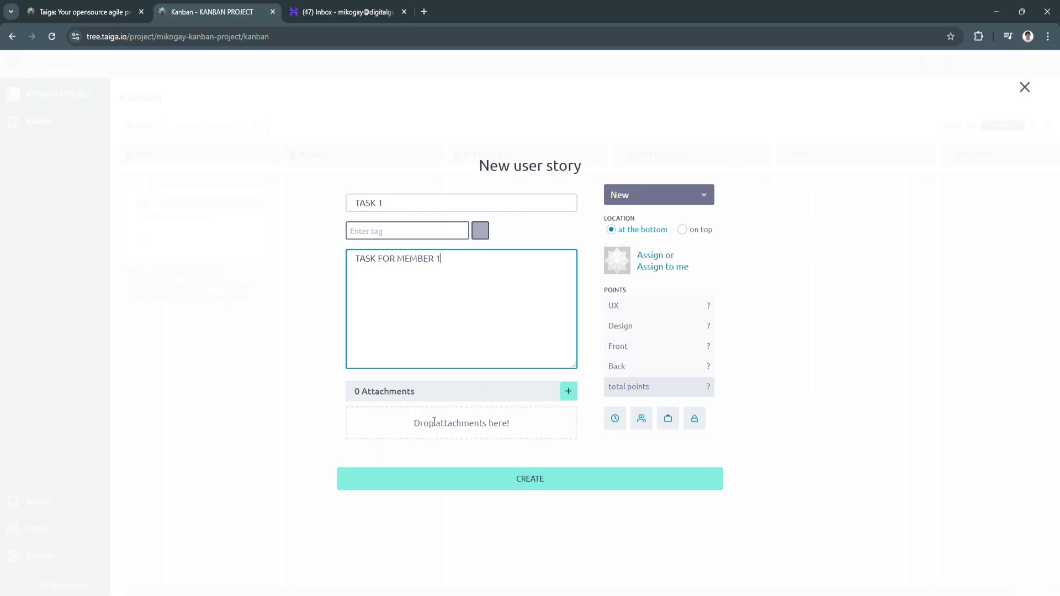
pyautogui.click(634, 197)
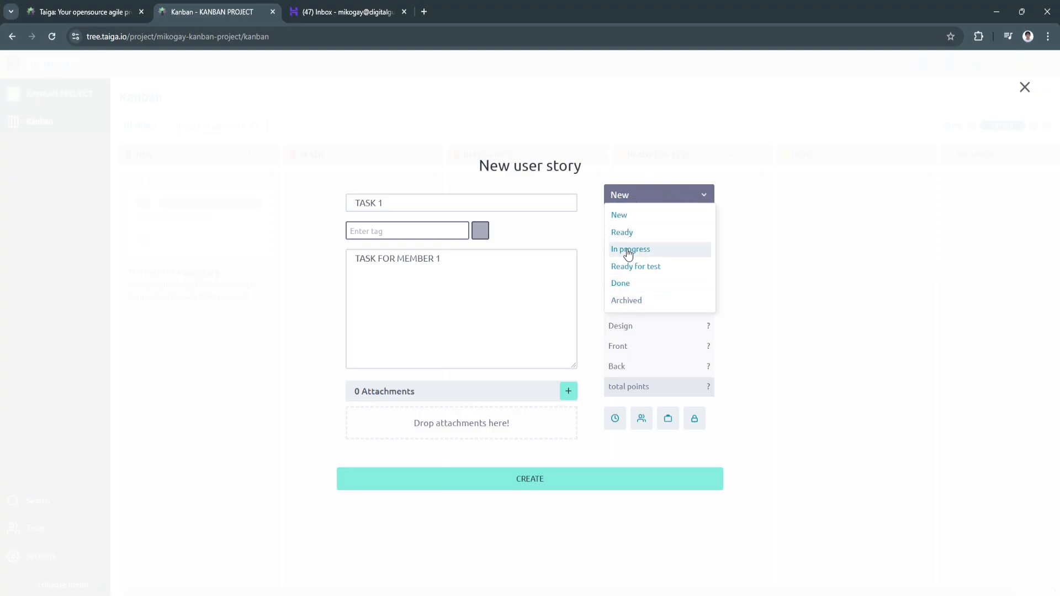
pyautogui.click(629, 210)
pyautogui.click(518, 482)
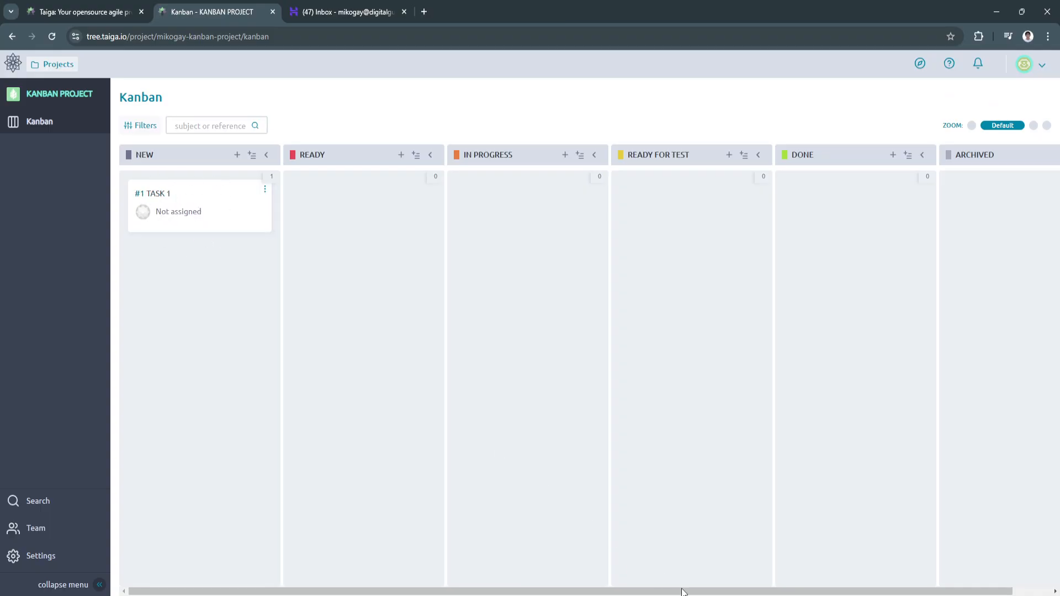
# - Assign the TASK 1 user story to the product owner's own user account
pyautogui.click(189, 215)
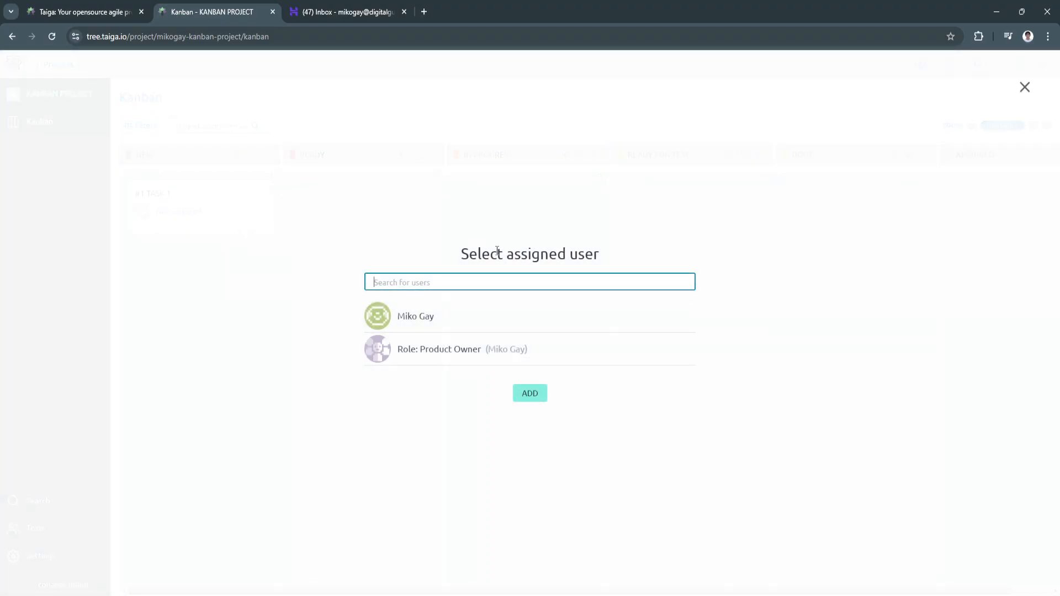
pyautogui.click(431, 314)
pyautogui.click(527, 391)
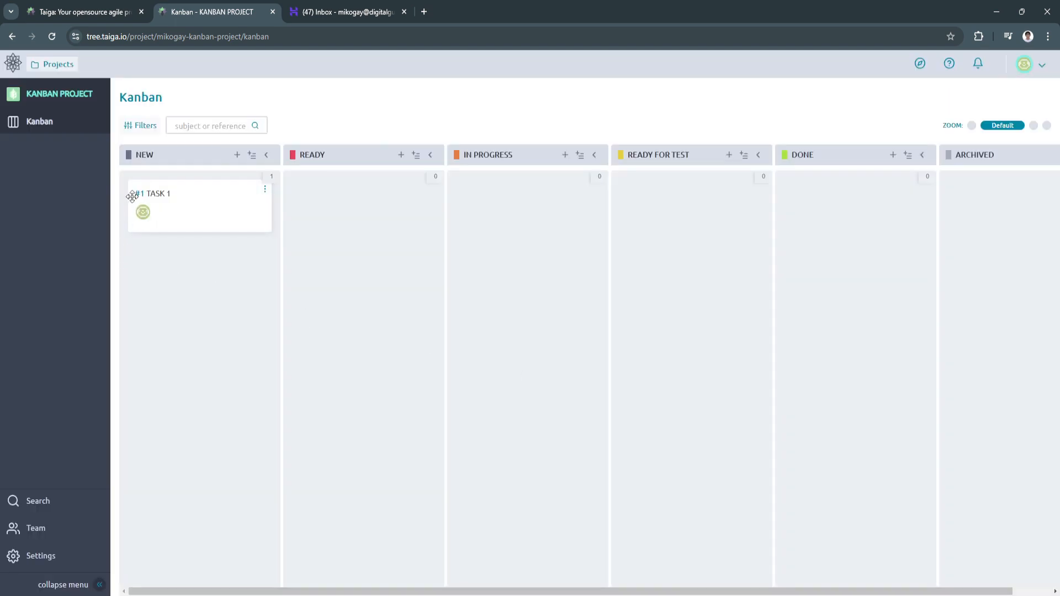
# - Open the TASK 1 user story, check its activities, and save the comment OVERDUE! on it
pyautogui.click(199, 197)
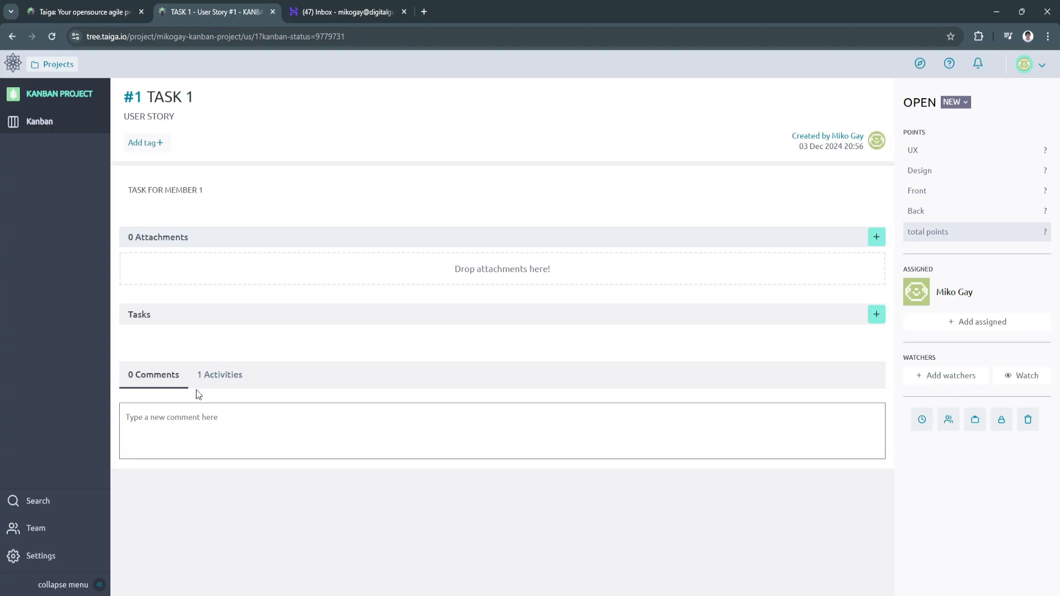
pyautogui.click(220, 375)
pyautogui.click(171, 377)
pyautogui.click(221, 376)
pyautogui.click(154, 375)
pyautogui.click(230, 419)
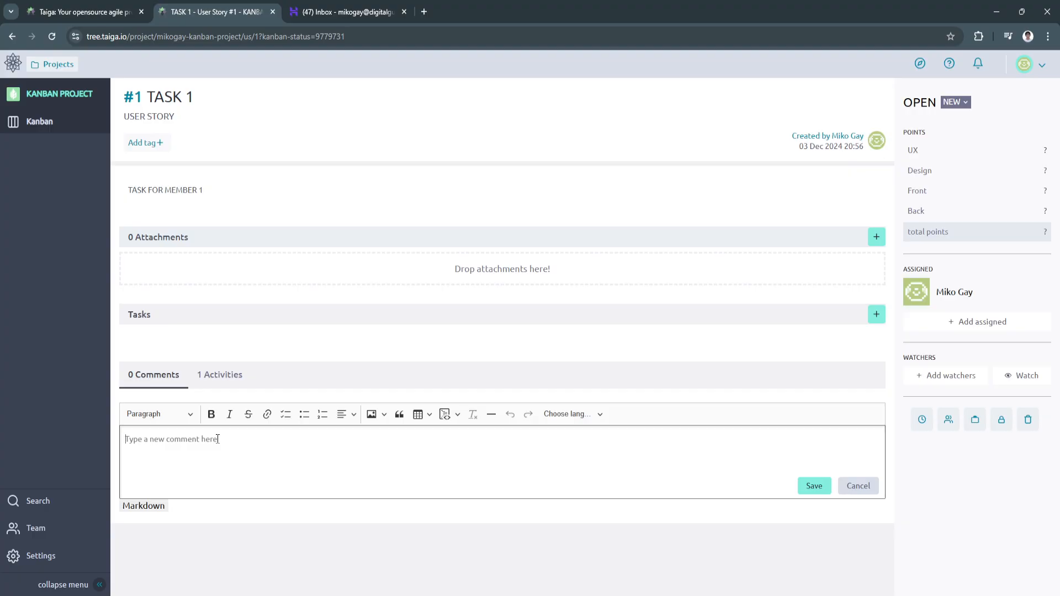
pyautogui.write('OVERDUE!')
pyautogui.click(806, 487)
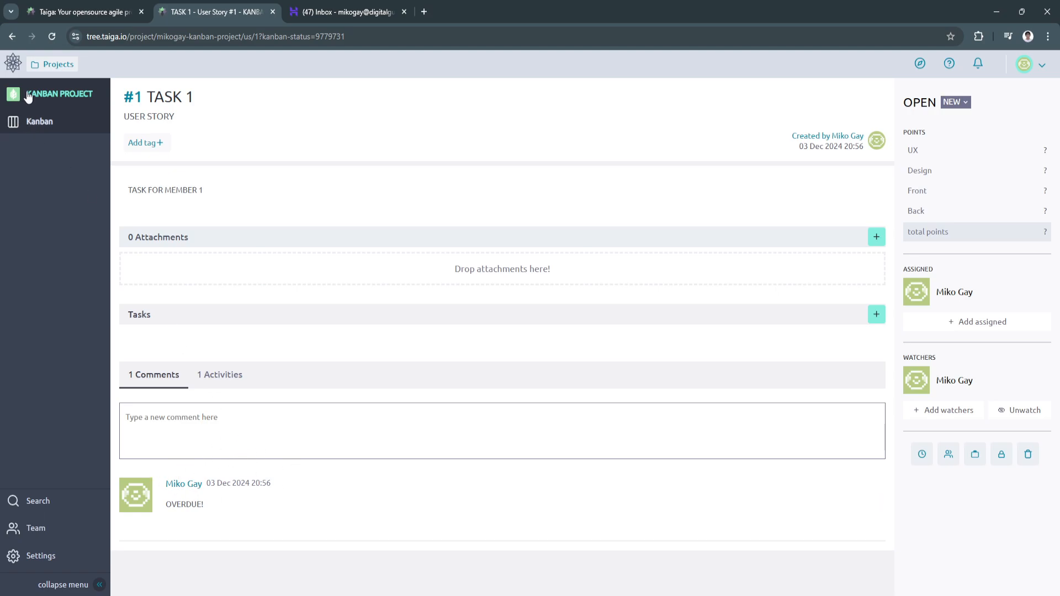
# - Return to the Kanban board by way of the project overview and move the TASK 1 card through READY to DONE
pyautogui.click(54, 95)
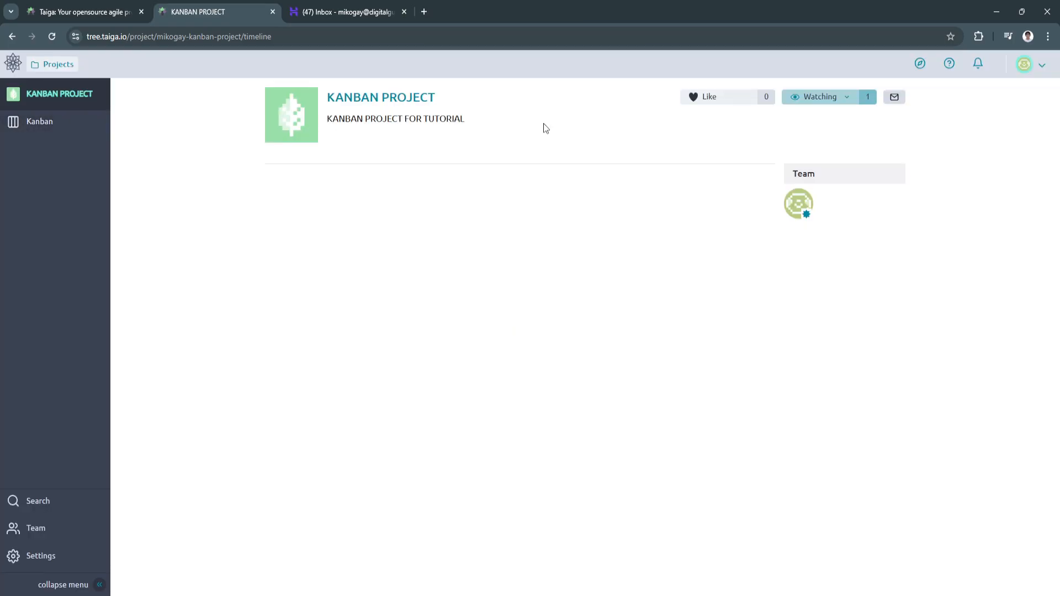
pyautogui.click(43, 122)
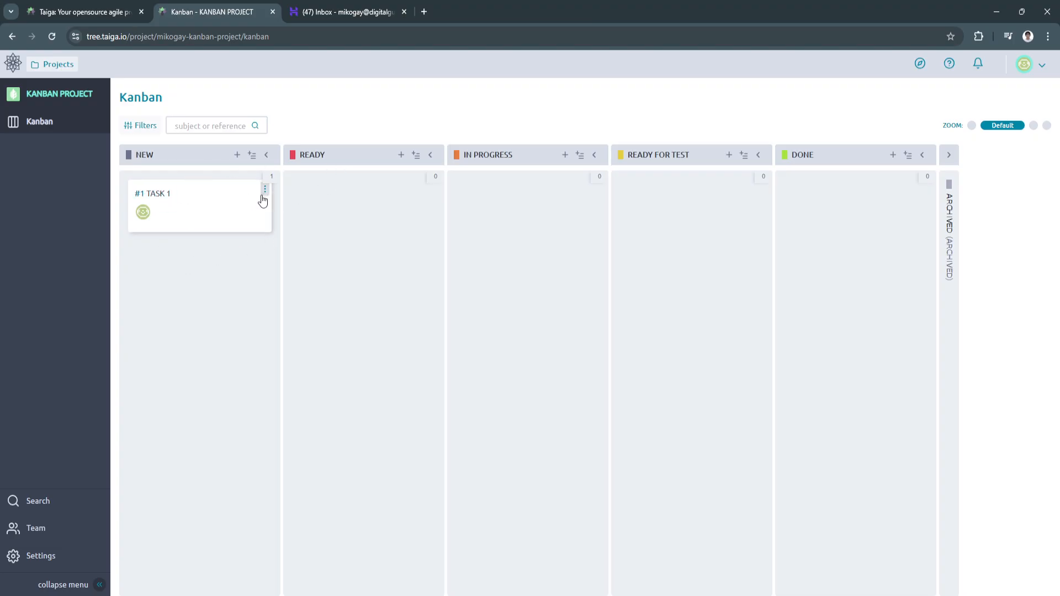
pyautogui.moveTo(190, 202); pyautogui.dragTo(342, 201)
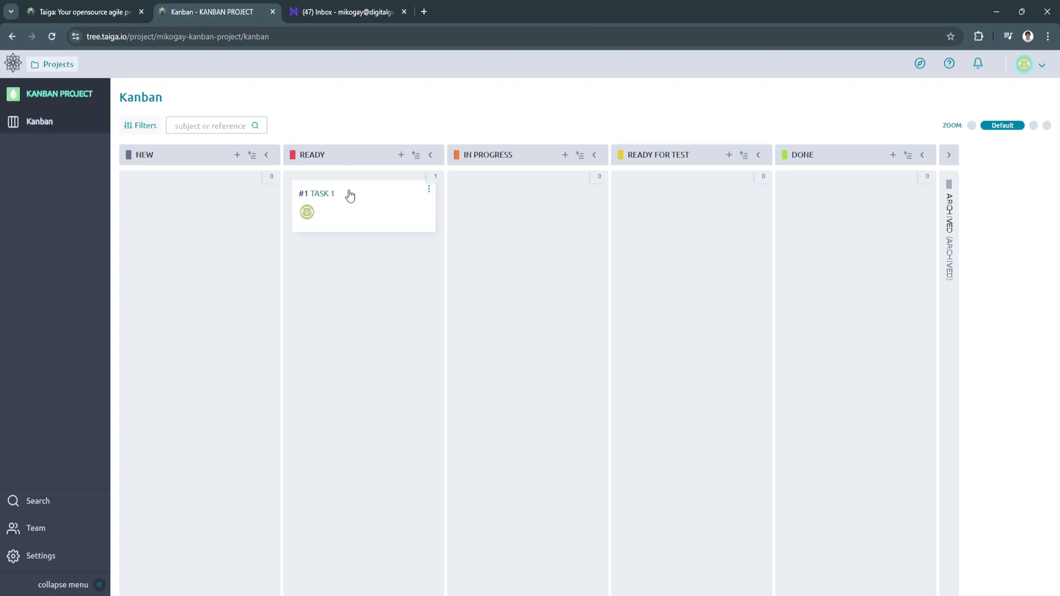
pyautogui.moveTo(358, 205); pyautogui.dragTo(850, 208)
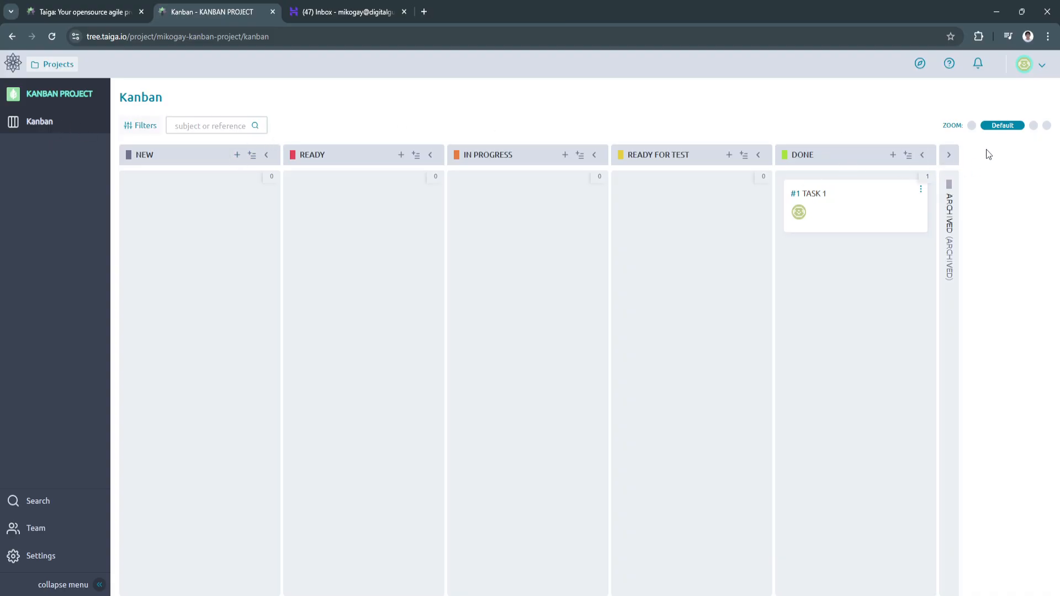
# - Step through the Kanban board's zoom levels from Compact upward and leave the zoom at Expanded
pyautogui.click(972, 128)
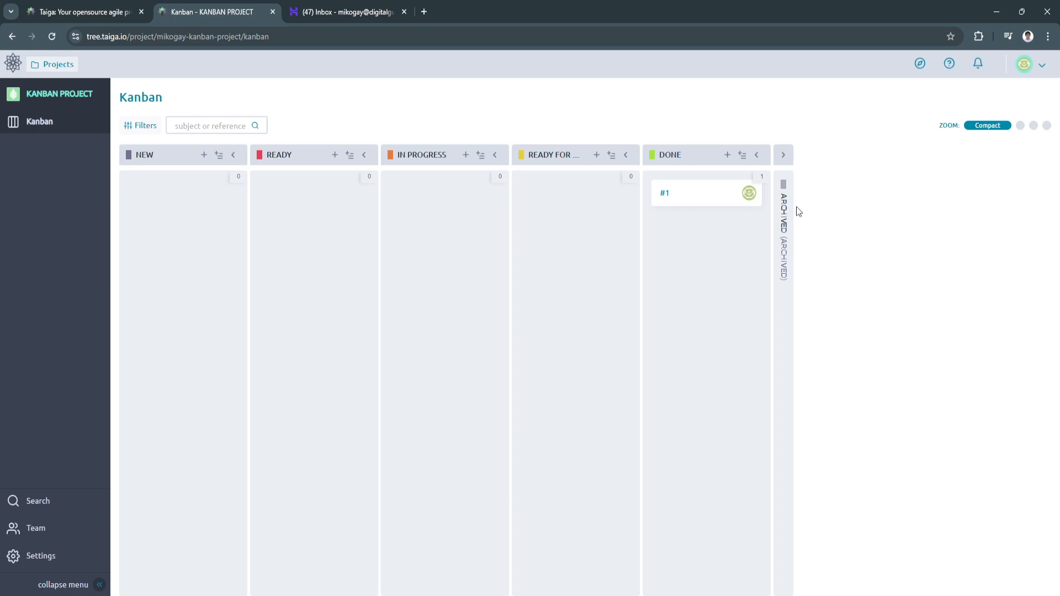
pyautogui.click(1021, 126)
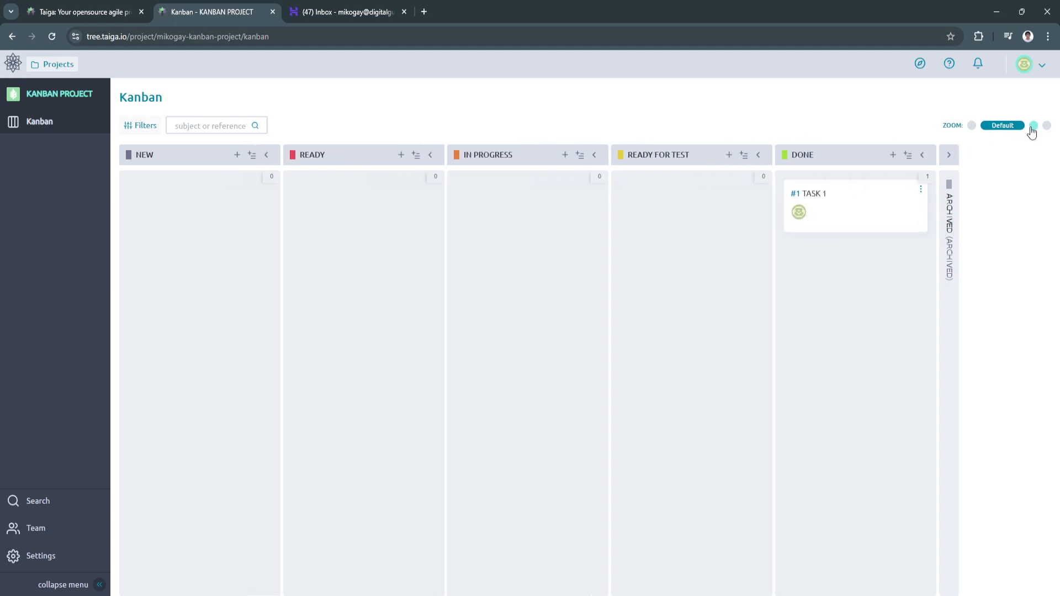
pyautogui.click(1033, 126)
pyautogui.click(1047, 126)
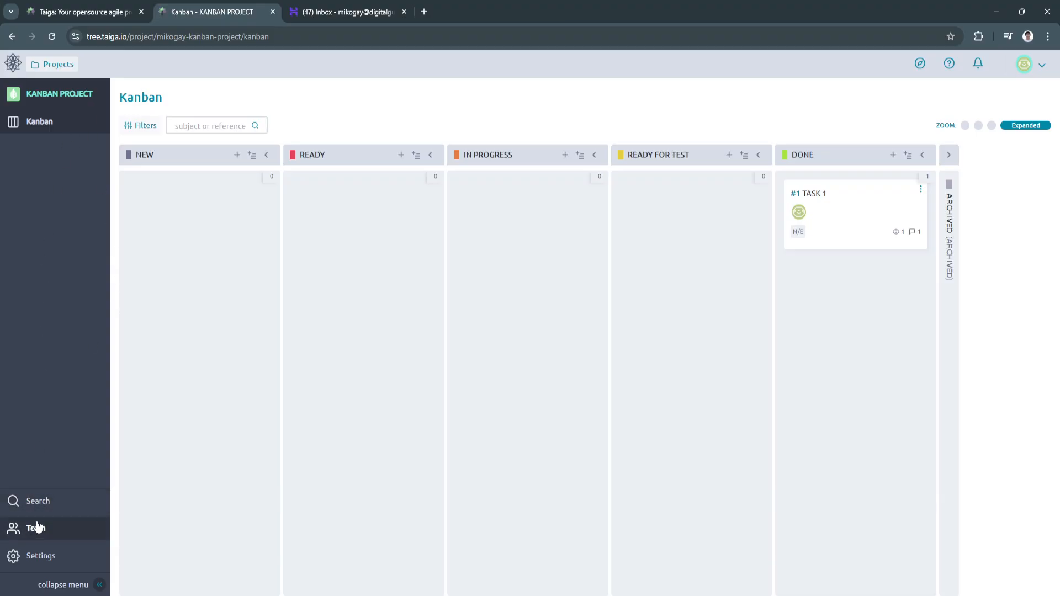
# - Review the project team, filtering by Product Owner and by all members, and return to the Kanban board
pyautogui.click(36, 529)
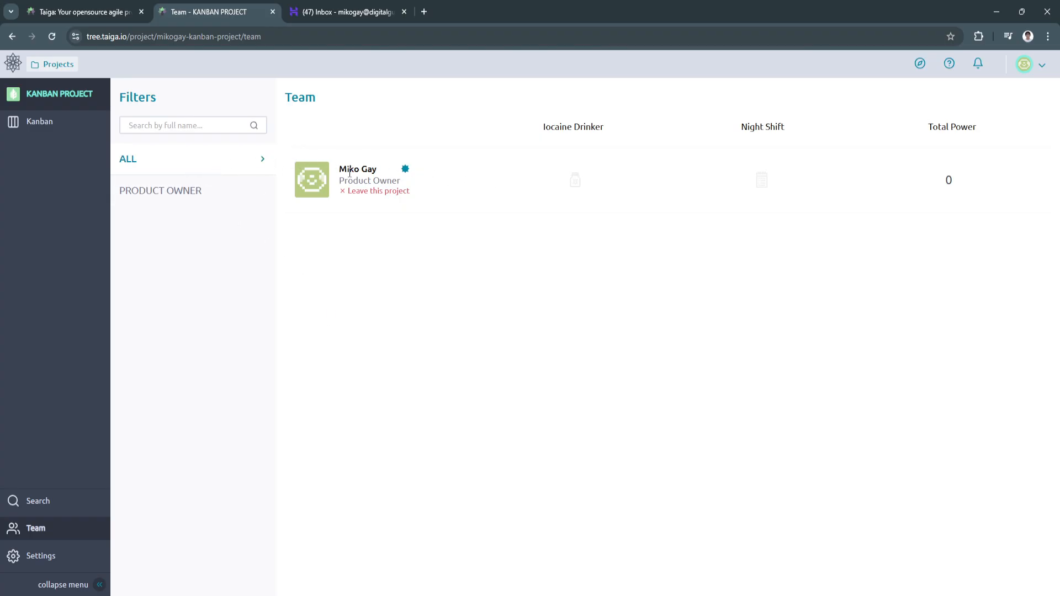
pyautogui.click(170, 200)
pyautogui.click(204, 161)
pyautogui.click(51, 126)
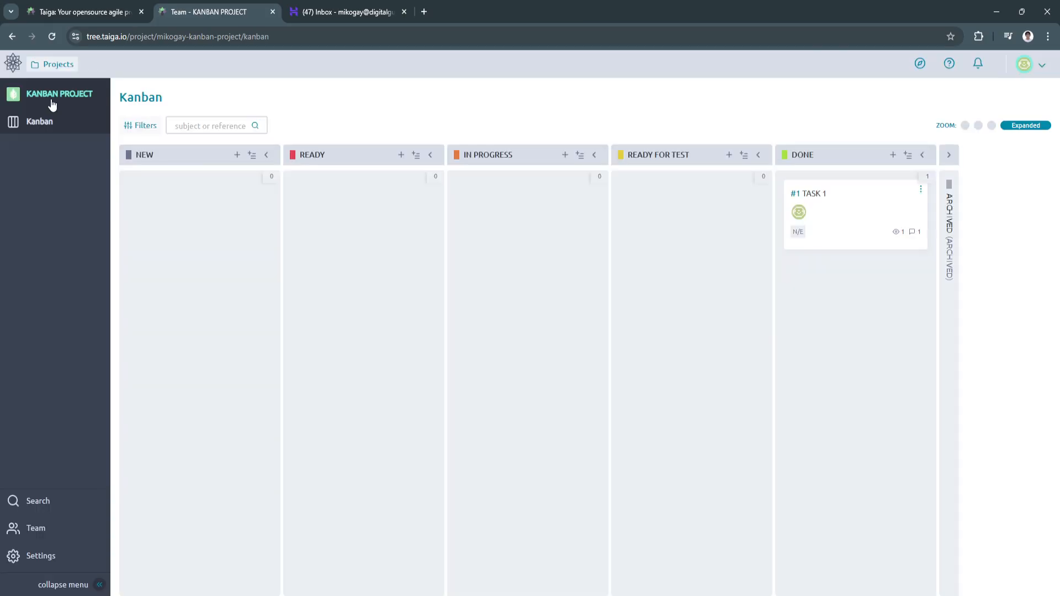
# - Examine the member management page in the project settings and its new member invitation form, closing the form without inviting anyone
pyautogui.click(17, 557)
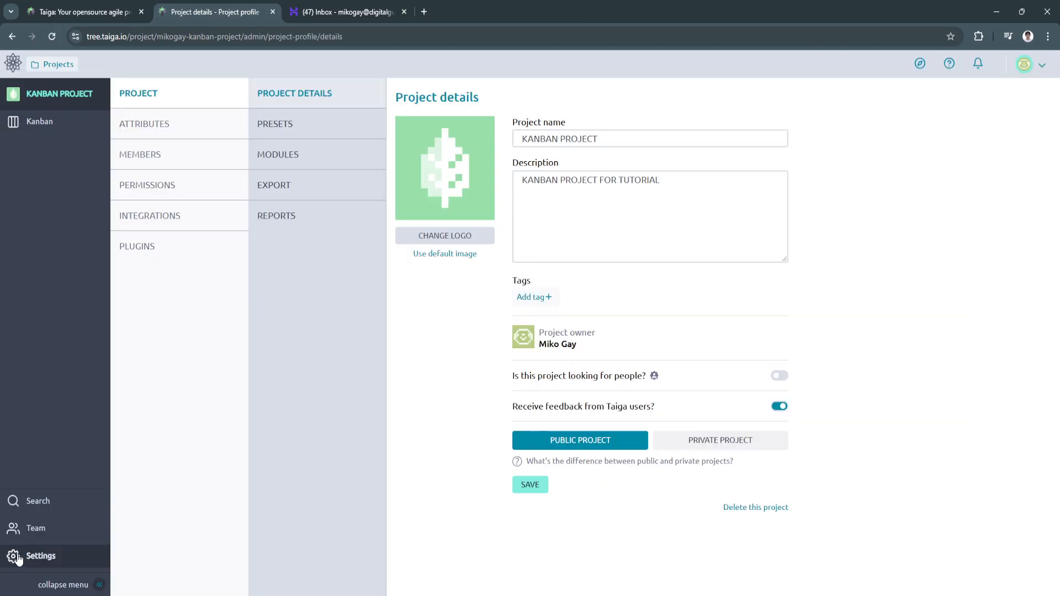
pyautogui.click(149, 168)
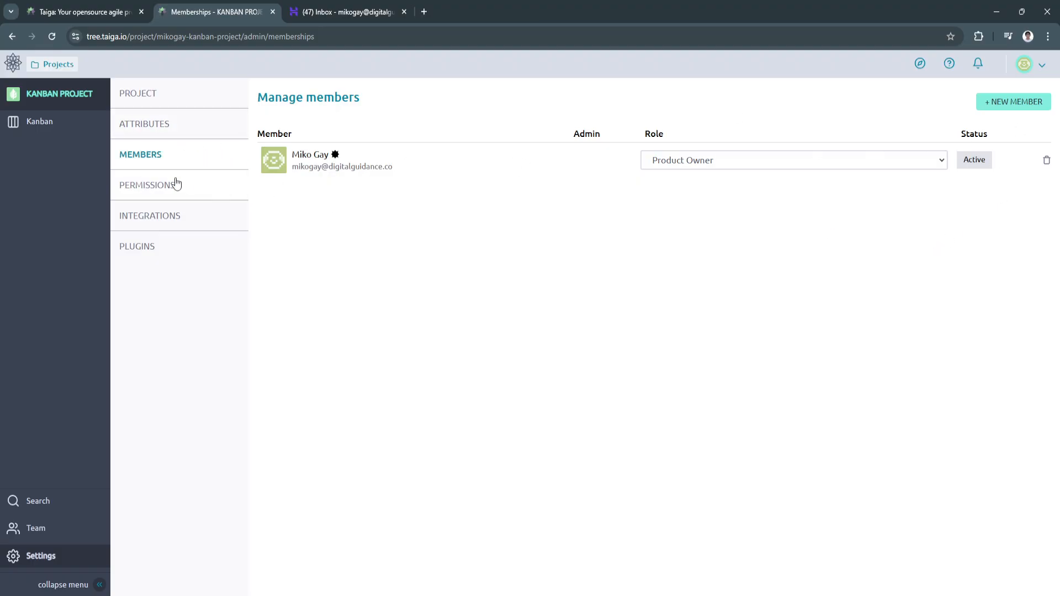
pyautogui.click(1014, 103)
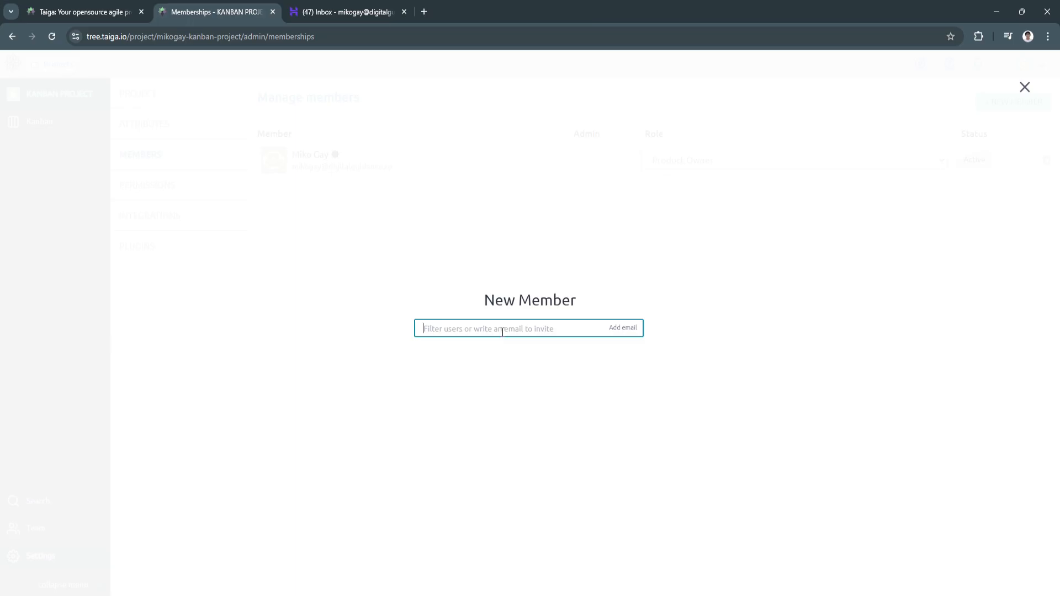
pyautogui.click(1024, 89)
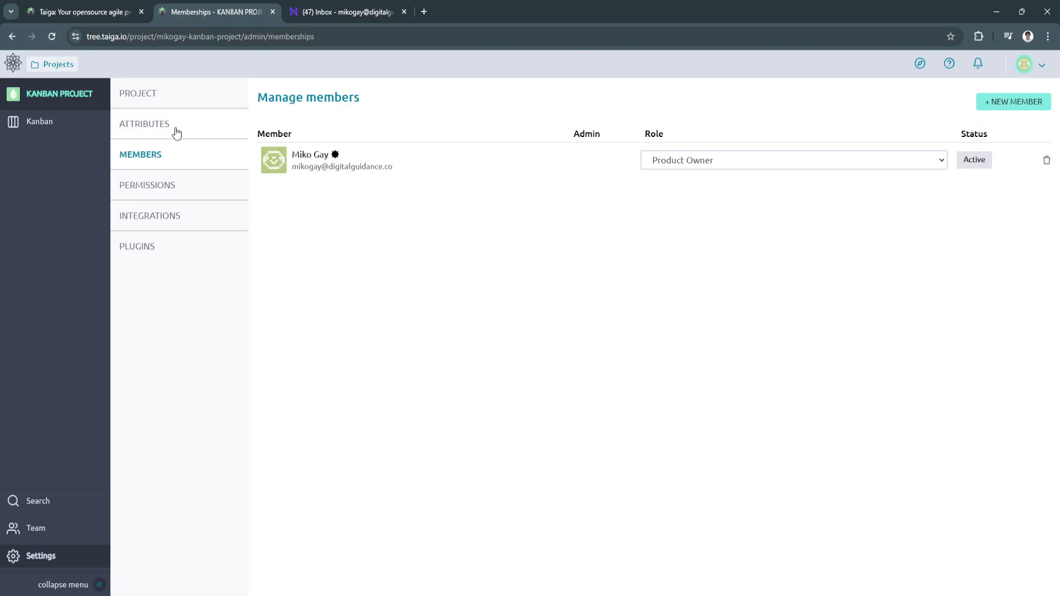
# - Look through the project's settings for details, presets, modules, export and reports
pyautogui.click(141, 95)
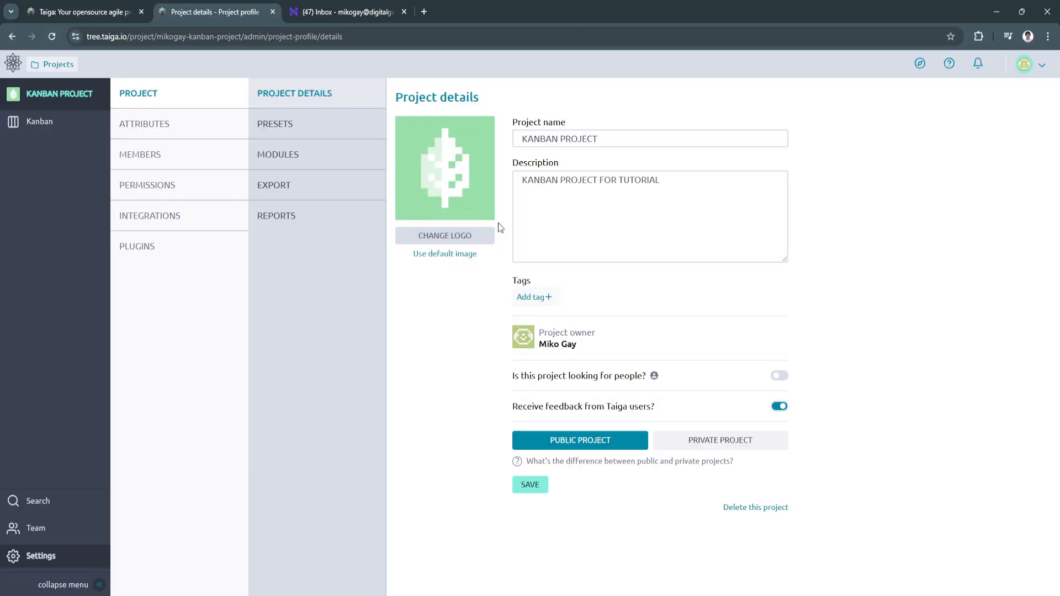
pyautogui.click(332, 125)
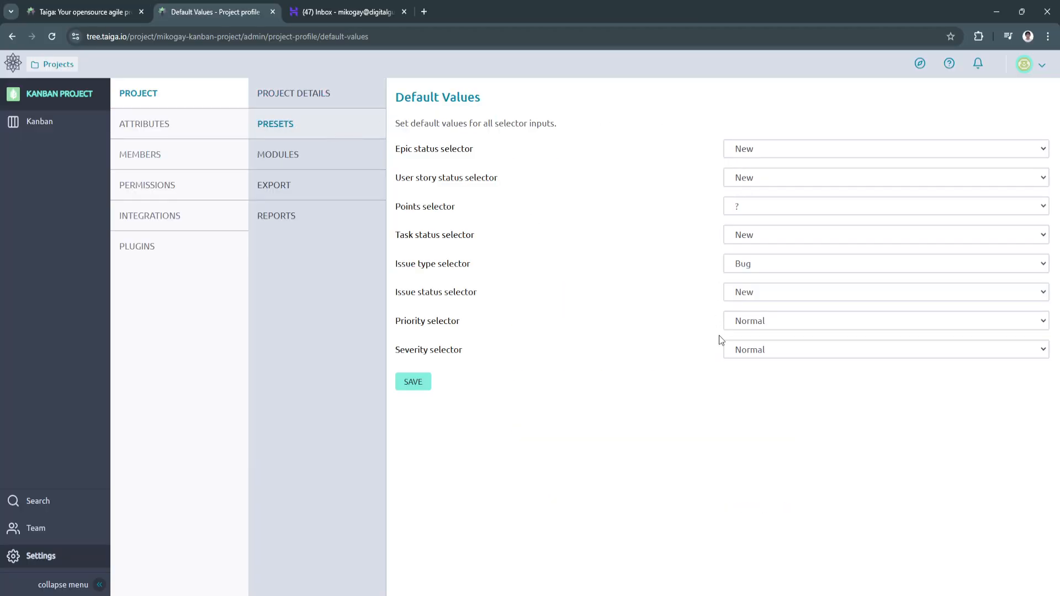
pyautogui.click(323, 157)
pyautogui.click(349, 191)
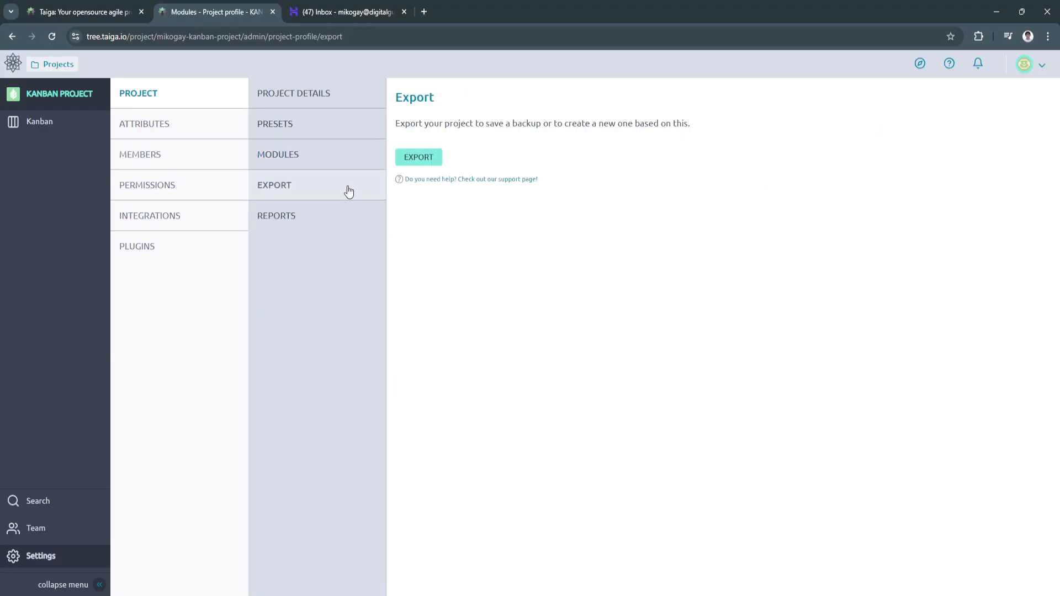
pyautogui.click(348, 215)
# - Review the epic and user story statuses and the user story points in the project's attributes
pyautogui.click(163, 126)
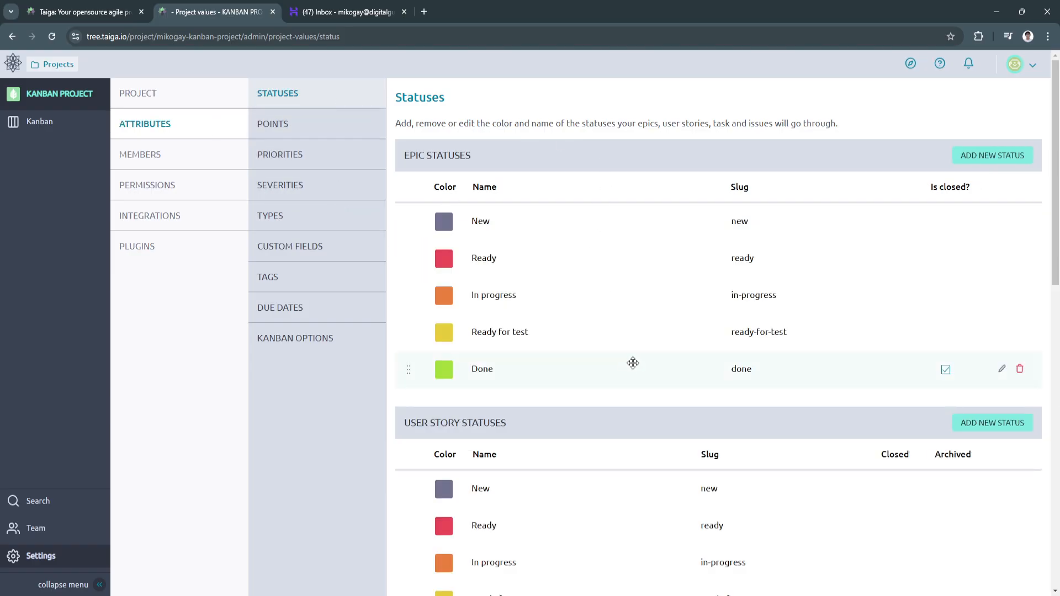
pyautogui.scroll(-1, 613, 369)
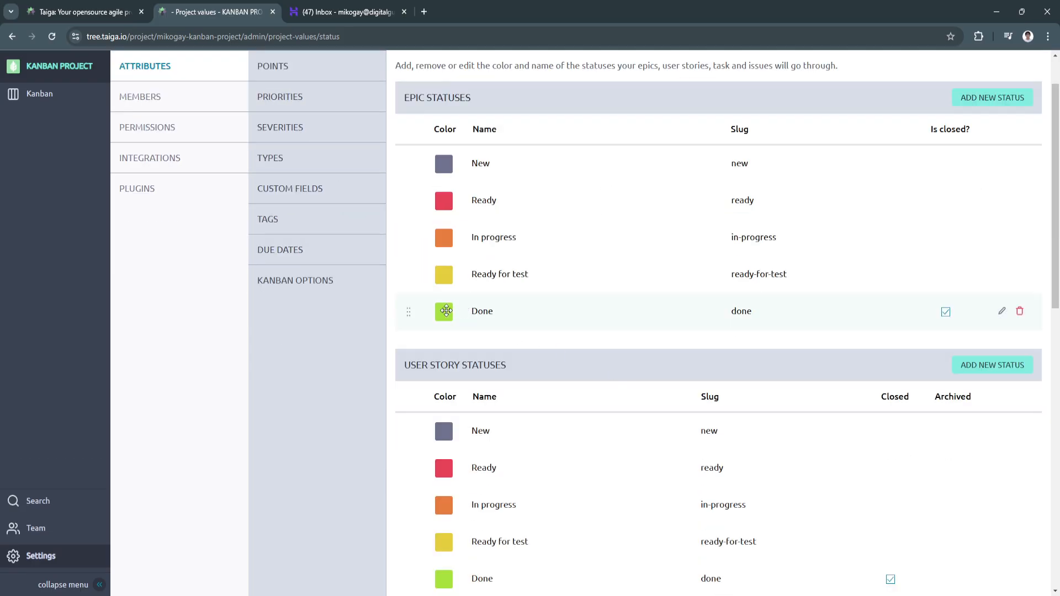
pyautogui.scroll(2, 446, 311)
pyautogui.click(296, 129)
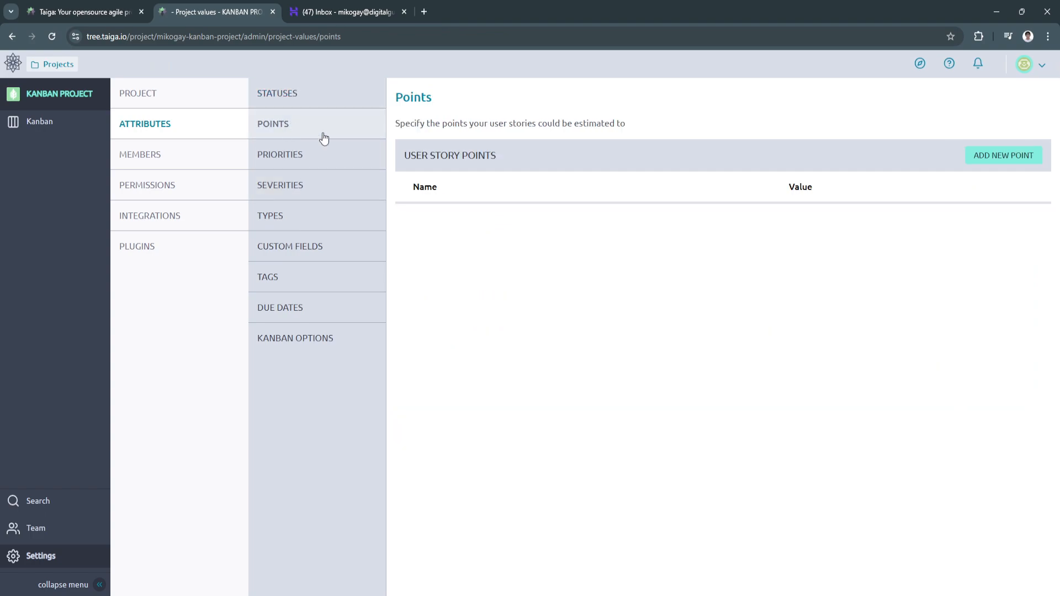
# - Add a new issue priority named URGENT to the project's attributes
pyautogui.click(315, 158)
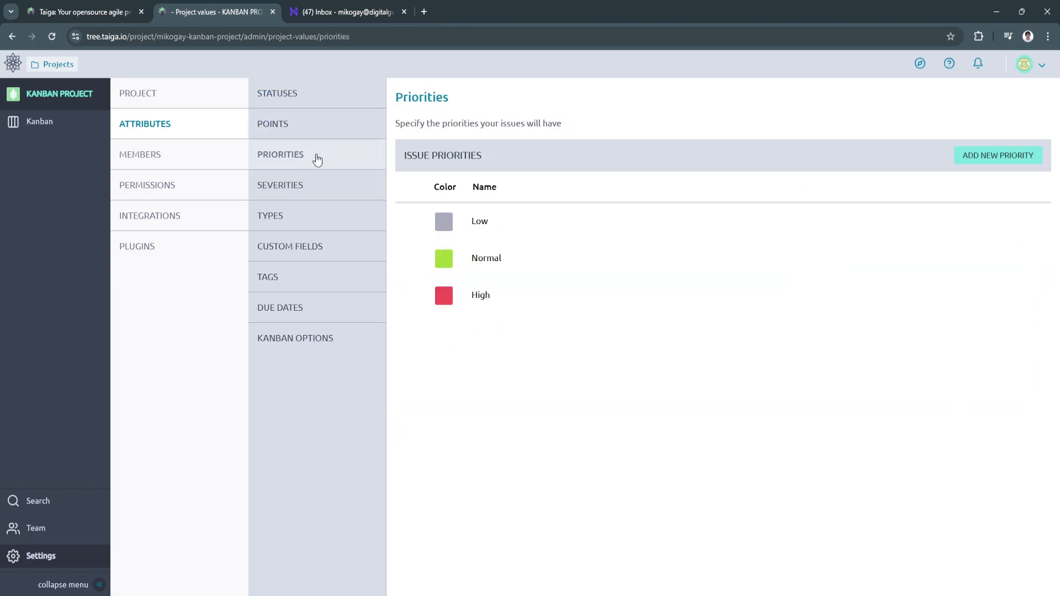
pyautogui.click(1004, 167)
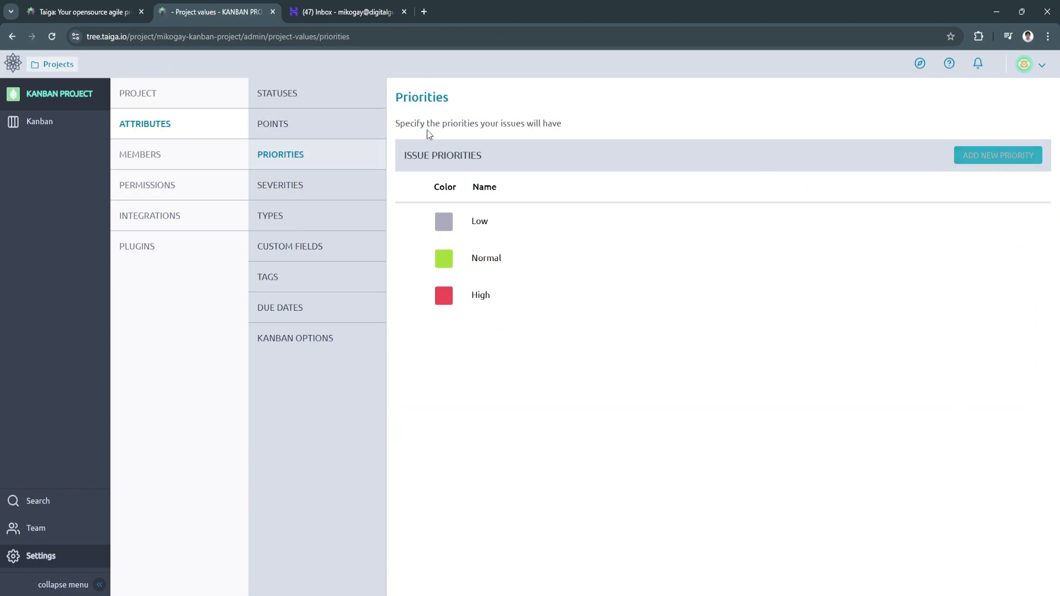
pyautogui.click(1012, 164)
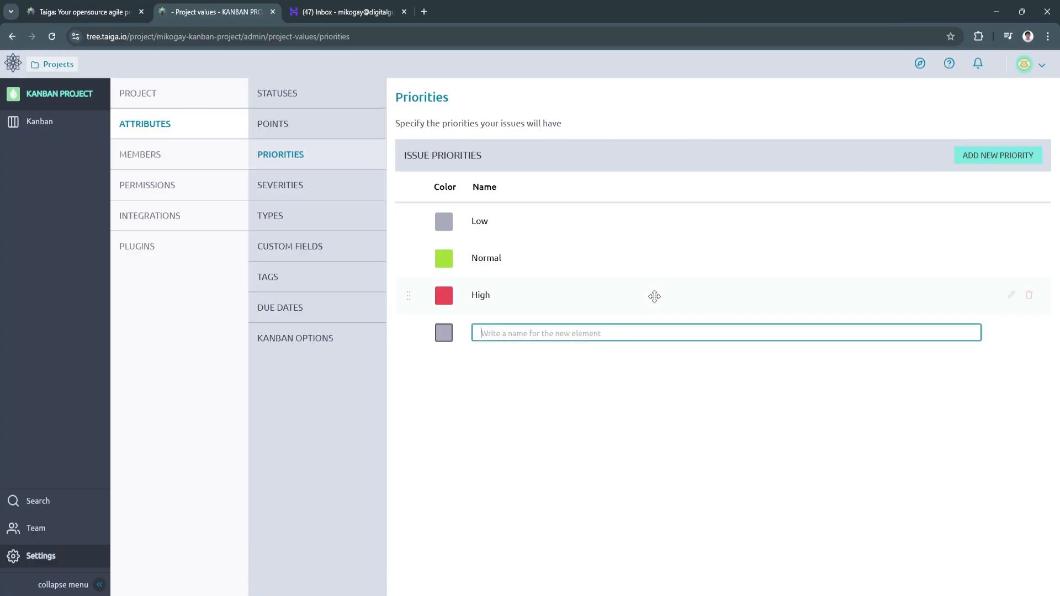
pyautogui.write('URGENT')
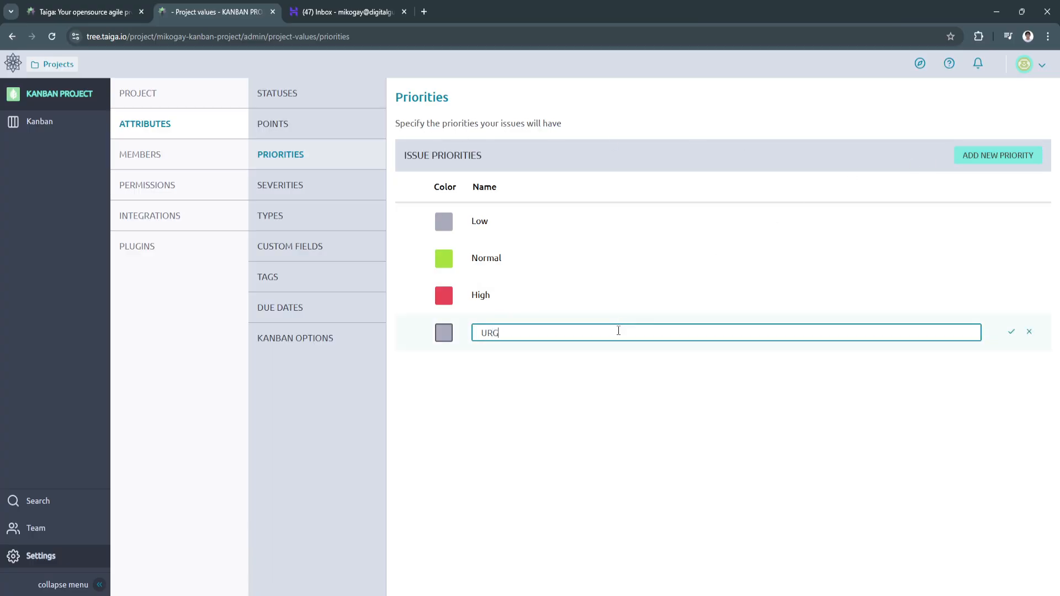
pyautogui.click(1013, 335)
# - Edit the URGENT priority and pick the dark slate swatch as its color
pyautogui.moveTo(439, 333)
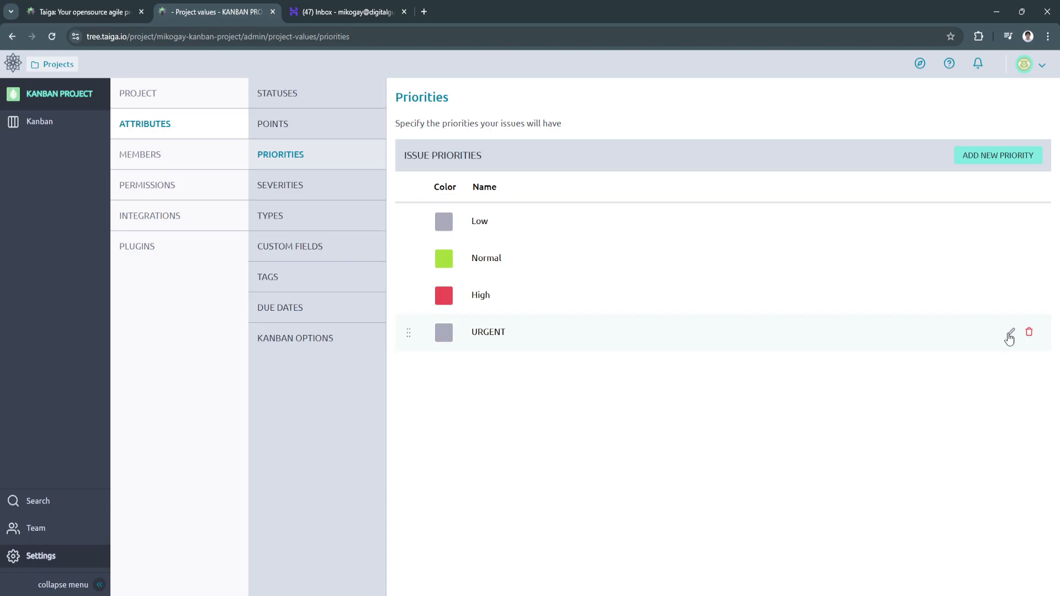
pyautogui.click(1011, 332)
pyautogui.click(444, 333)
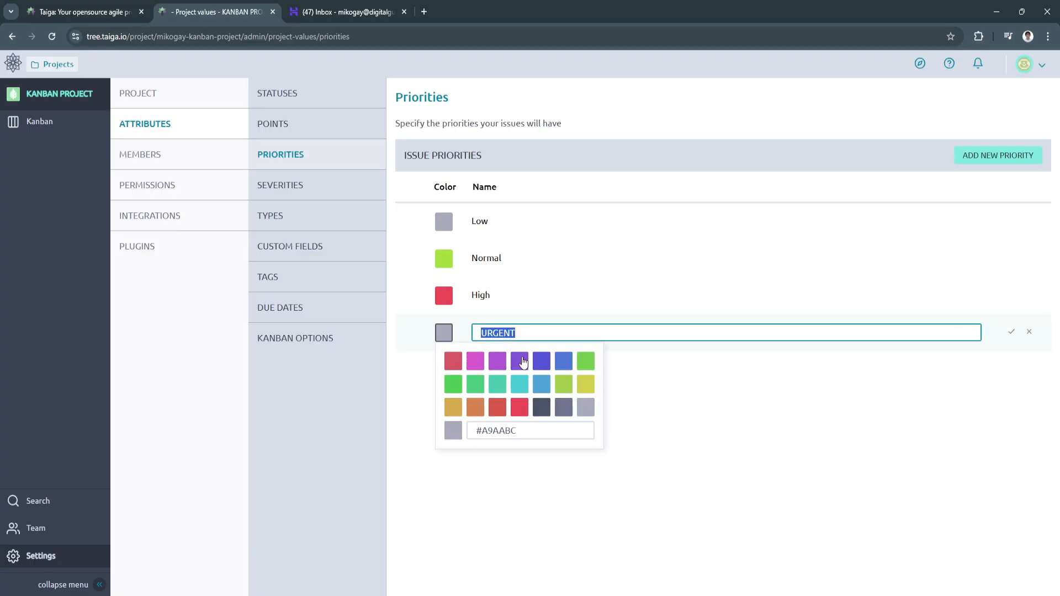
pyautogui.click(538, 408)
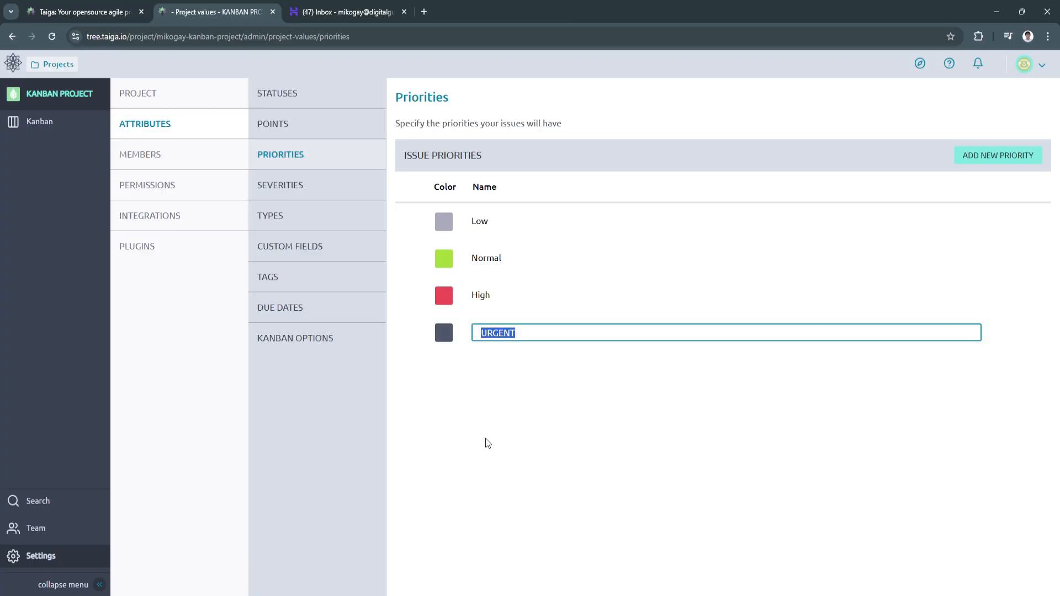
pyautogui.click(487, 443)
# - Return to the Kanban board and unfold the ARCHIVED column
pyautogui.click(27, 121)
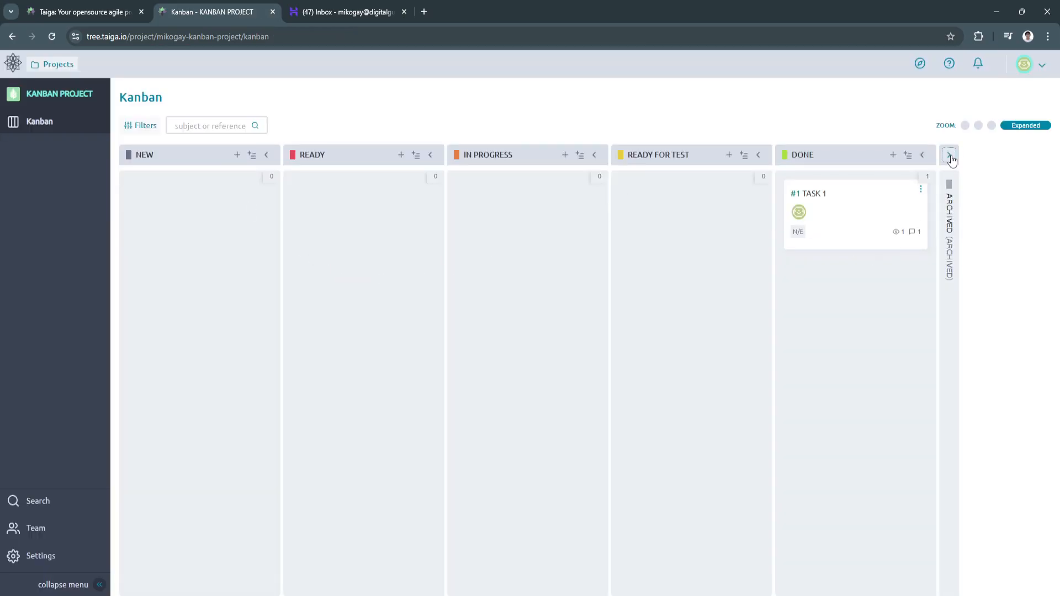
pyautogui.click(950, 159)
pyautogui.moveTo(698, 590); pyautogui.dragTo(818, 585)
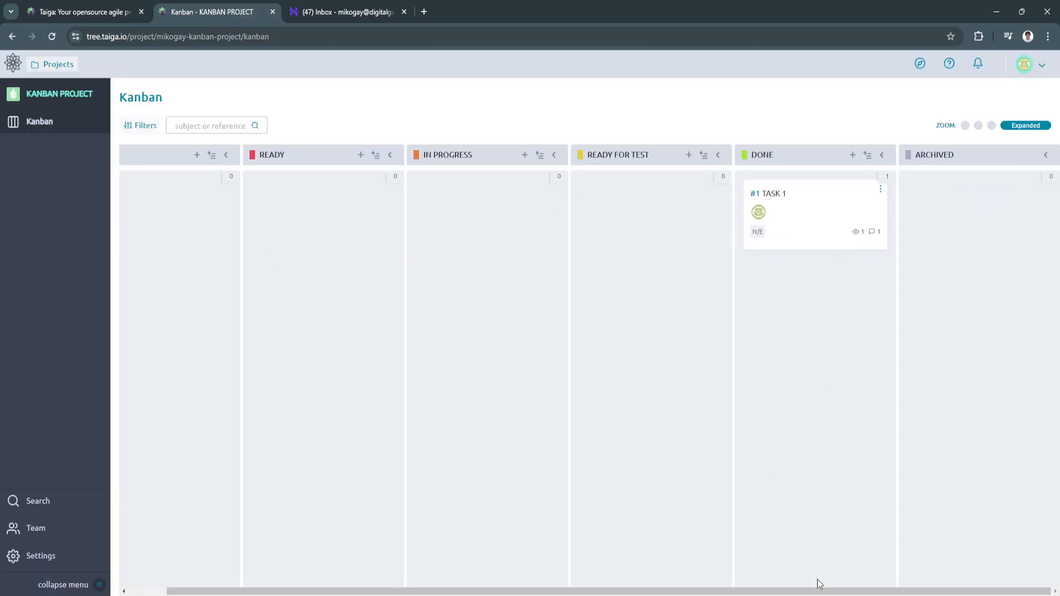
# - Open the TASK 1 card for editing, check its status selector, and close the form without saving
pyautogui.click(882, 191)
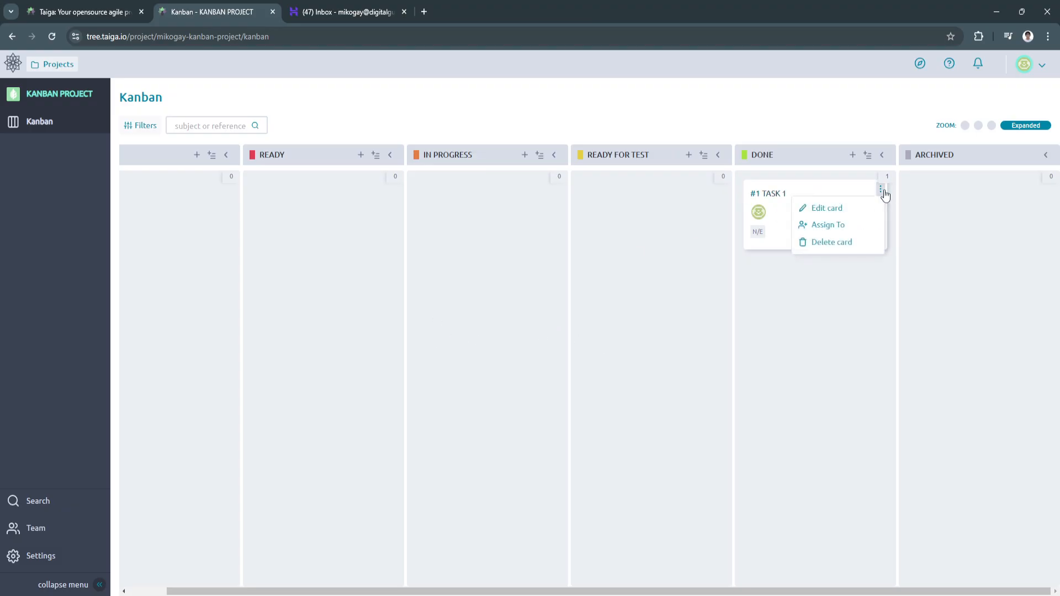
pyautogui.click(839, 208)
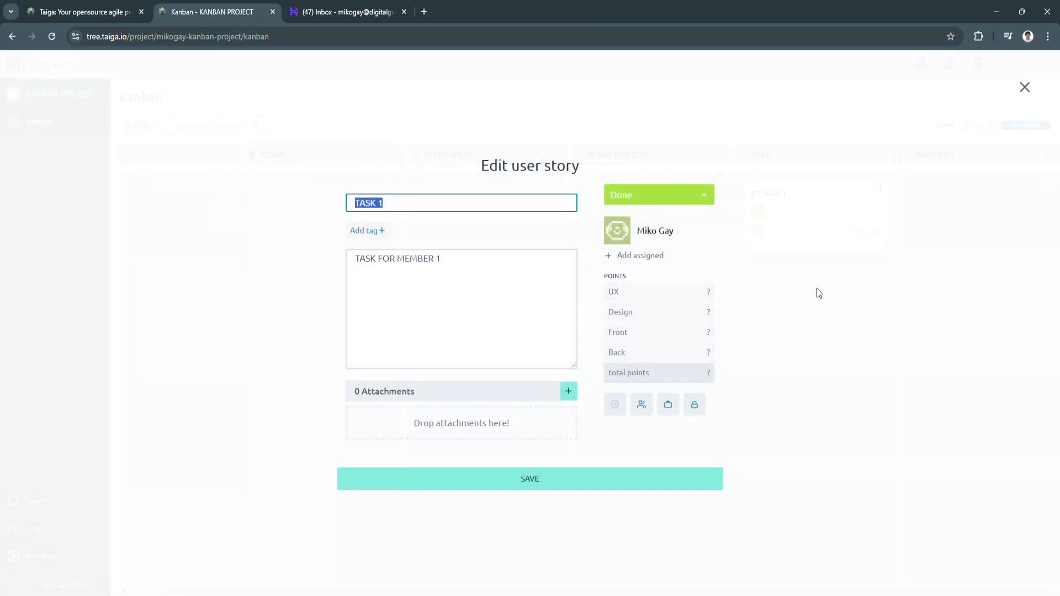
pyautogui.click(649, 194)
pyautogui.click(677, 197)
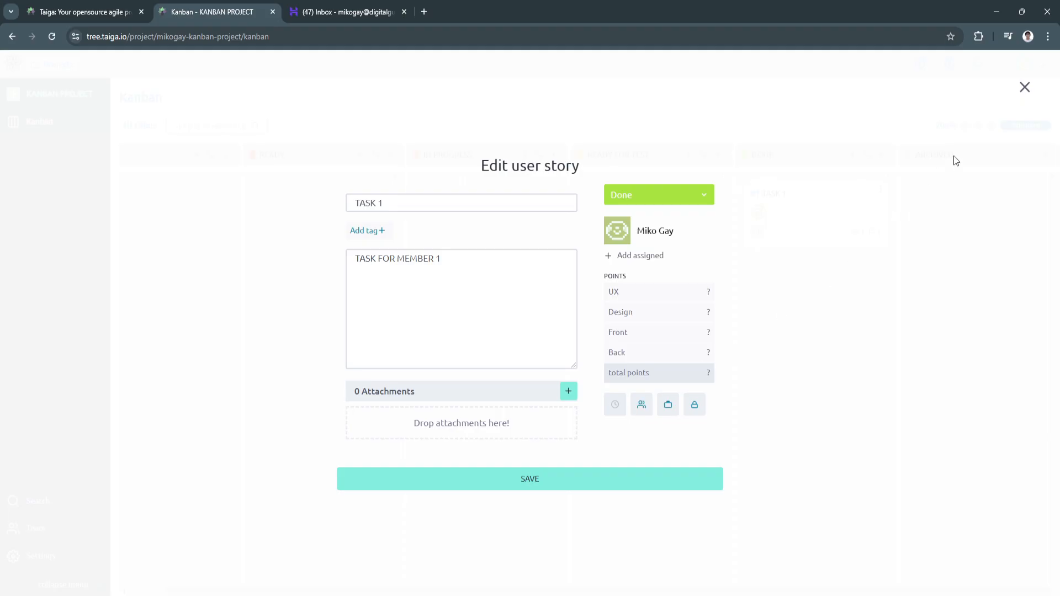
pyautogui.click(1023, 88)
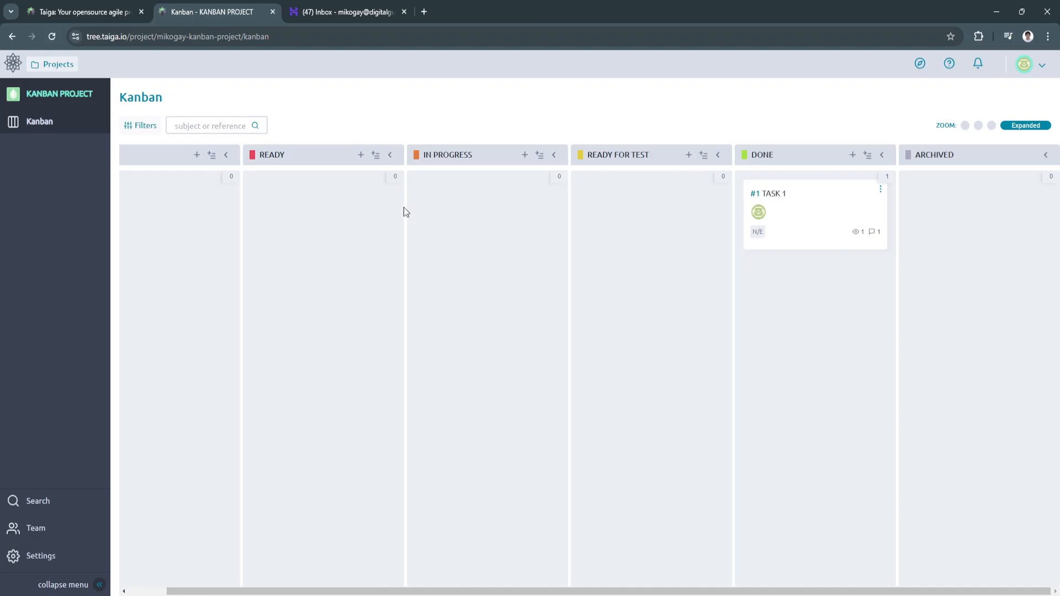
pyautogui.click(402, 183)
pyautogui.moveTo(681, 593); pyautogui.dragTo(615, 591)
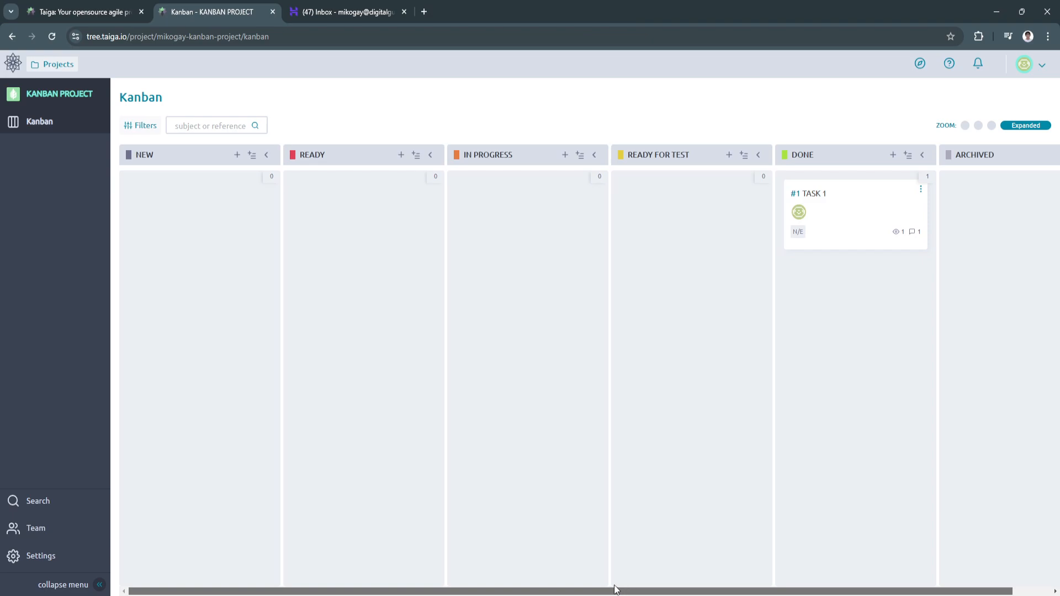